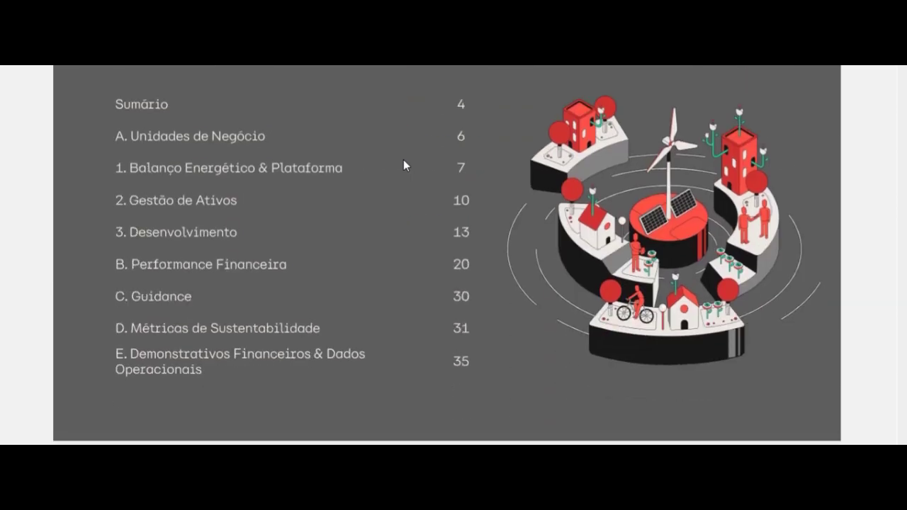
- Skim Omega Energia's quarterly report and consolidated income statement, and look over the comparison tables on the YT sheet
{"action": "scroll", "coordinate": [404, 165], "scroll_direction": "up", "scroll_amount": 10}
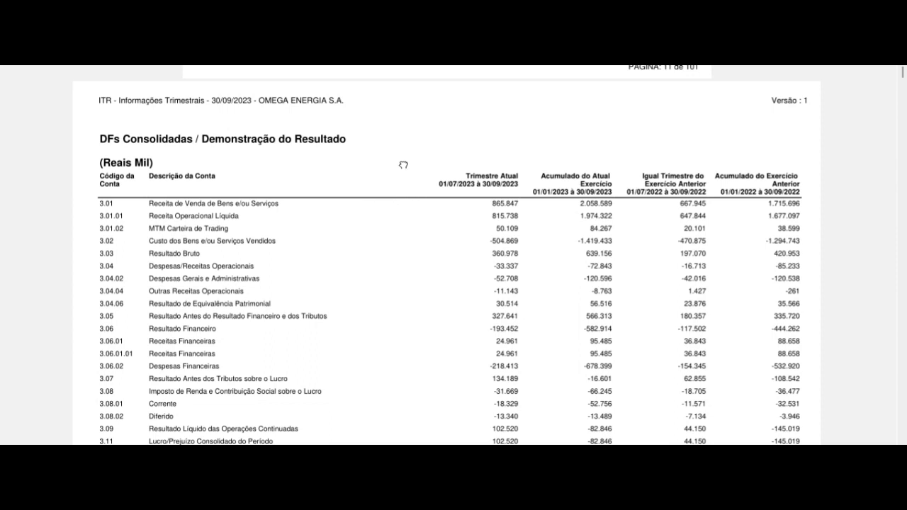
{"action": "scroll", "coordinate": [403, 165], "scroll_direction": "down", "scroll_amount": 1}
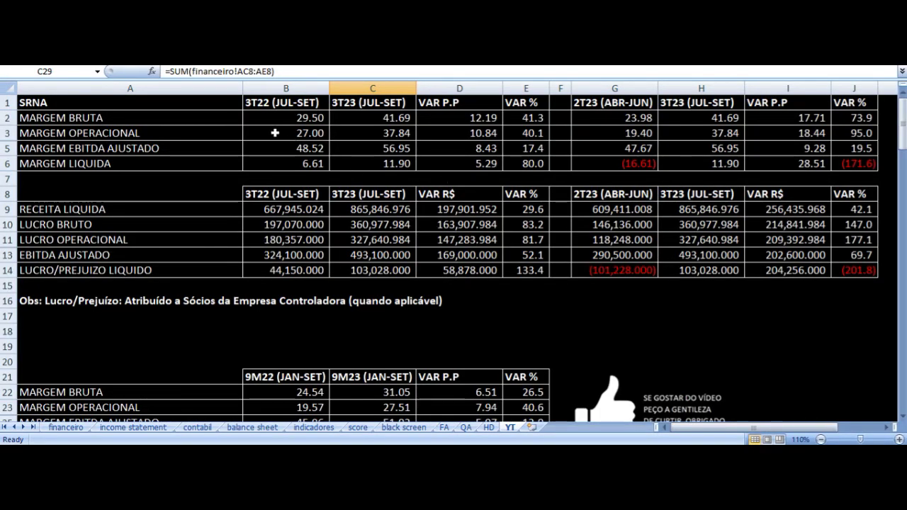
{"action": "left_click_drag", "start_coordinate": [514, 105], "coordinate": [301, 253]}
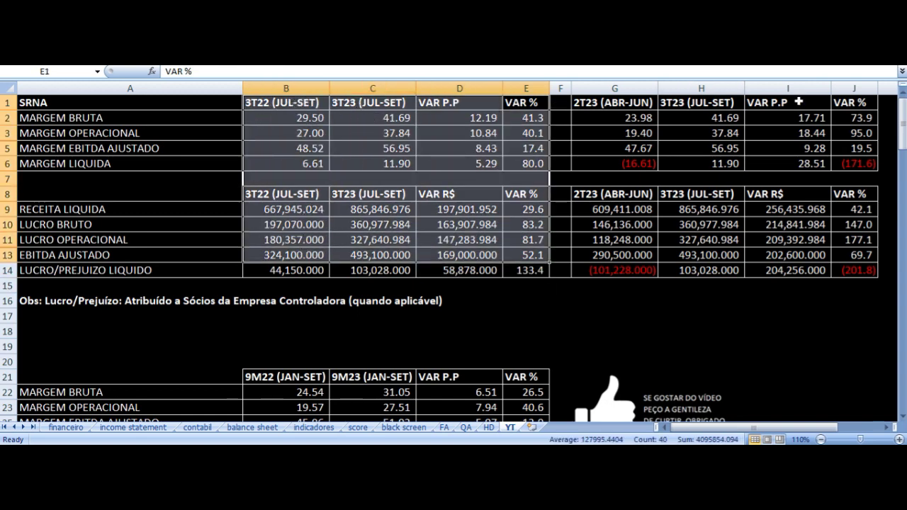
{"action": "left_click_drag", "start_coordinate": [834, 101], "coordinate": [617, 259]}
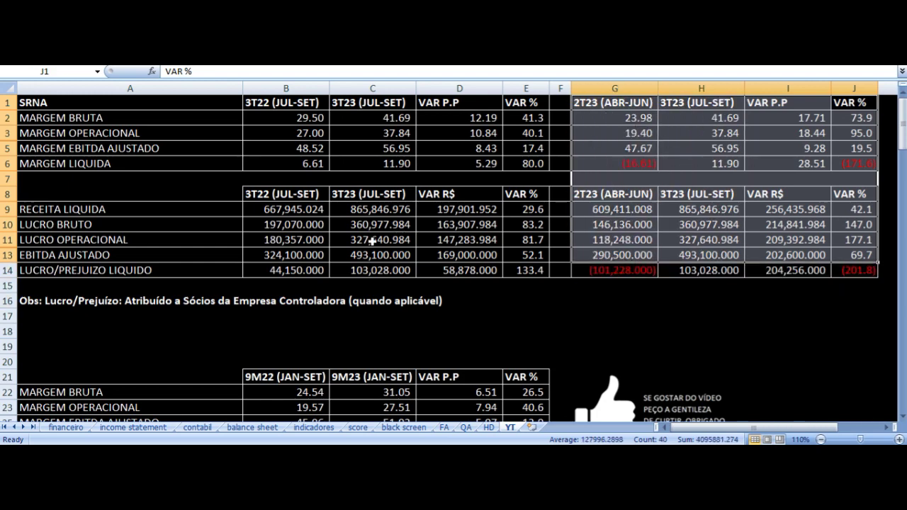
{"action": "scroll", "coordinate": [420, 211], "scroll_direction": "down", "scroll_amount": 11}
{"action": "scroll", "coordinate": [421, 215], "scroll_direction": "down", "scroll_amount": 17}
{"action": "scroll", "coordinate": [421, 215], "scroll_direction": "up", "scroll_amount": 17}
{"action": "scroll", "coordinate": [421, 214], "scroll_direction": "up", "scroll_amount": 11}
- Review the gross and operating margin change in percentage points from 3T22 to 3T23
{"action": "left_click", "coordinate": [390, 120]}
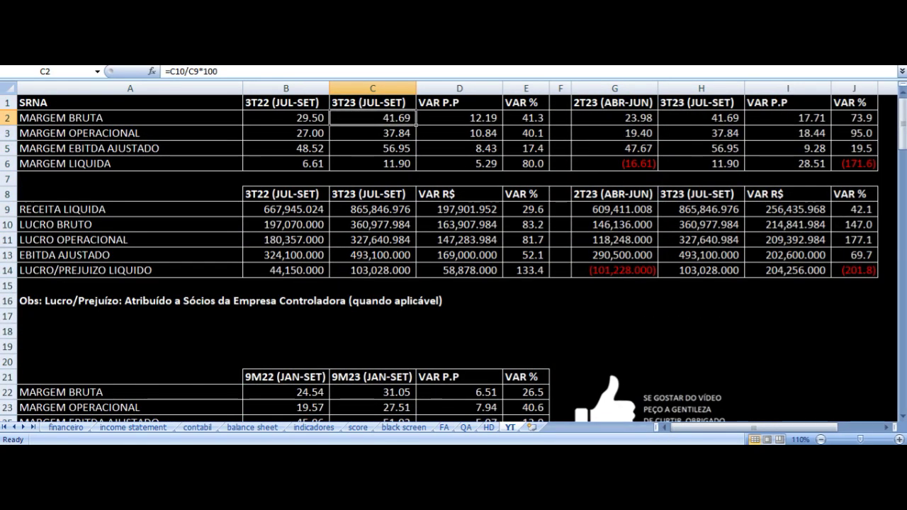
{"action": "left_click", "coordinate": [459, 118]}
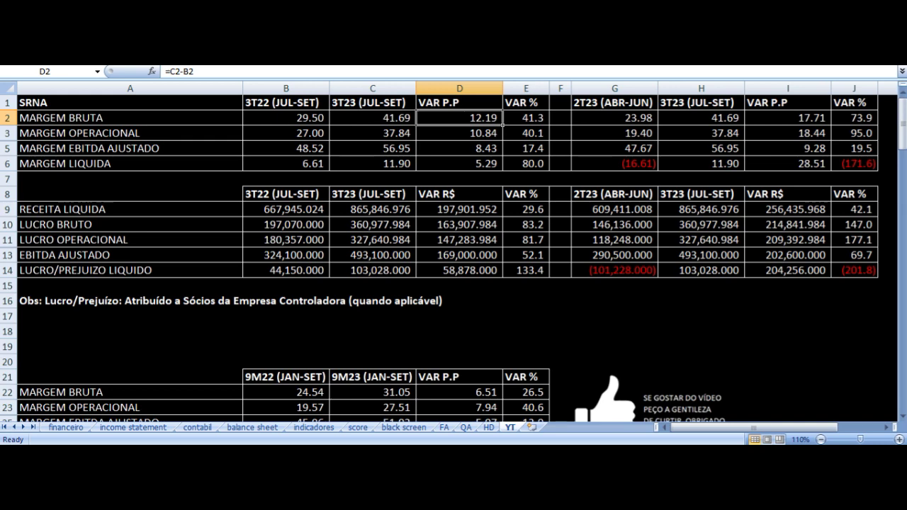
{"action": "left_click", "coordinate": [459, 132]}
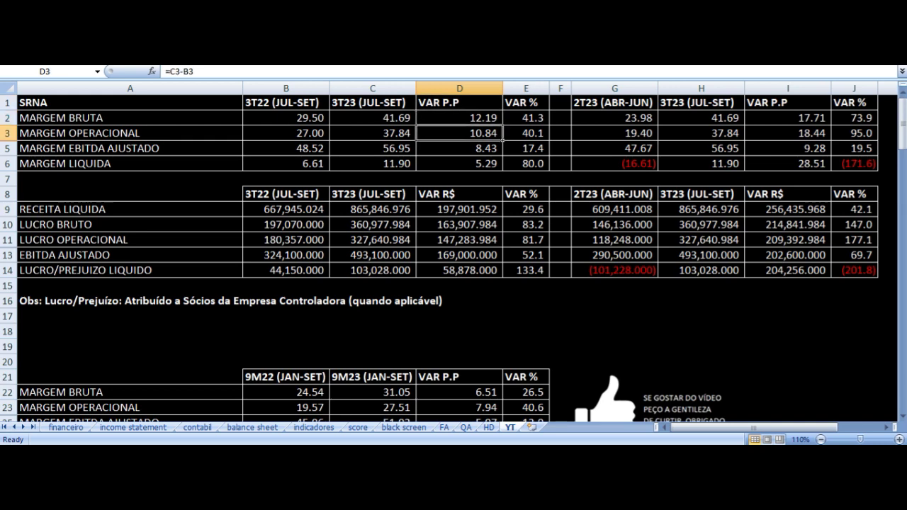
{"action": "left_click", "coordinate": [459, 118]}
- Compare the adjusted EBITDA margin of 3T22 with 3T23, including its change in percentage points
{"action": "left_click", "coordinate": [459, 148]}
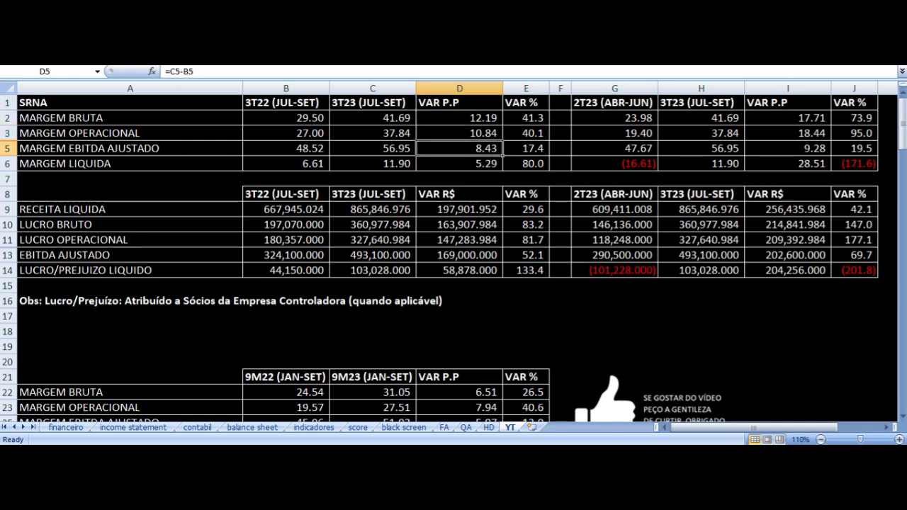
{"action": "key", "text": "Left"}
{"action": "key", "text": "Left"}
{"action": "key", "text": "Left"}
{"action": "key", "text": "Right"}
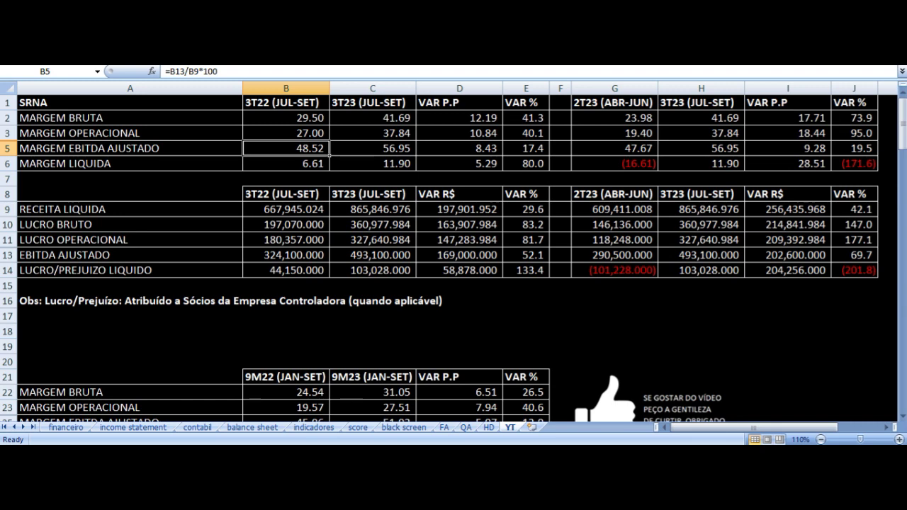
{"action": "left_click", "coordinate": [373, 148]}
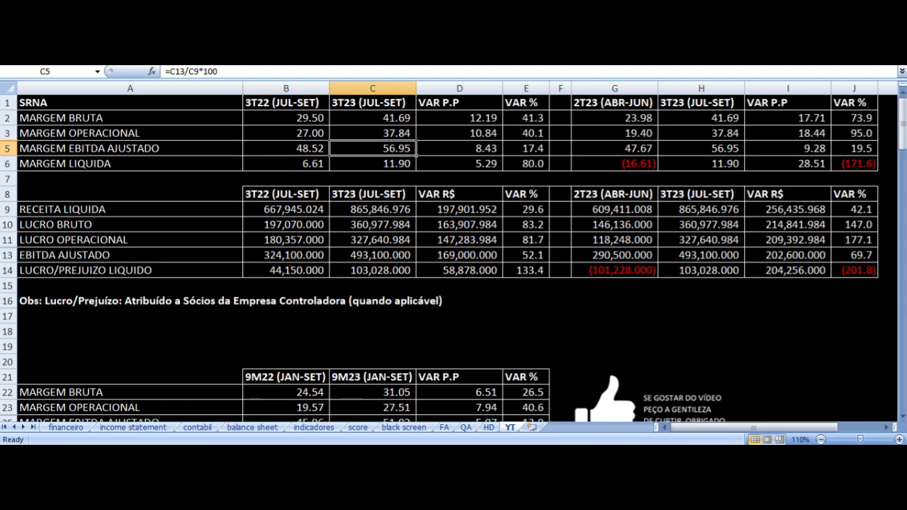
{"action": "left_click", "coordinate": [459, 148]}
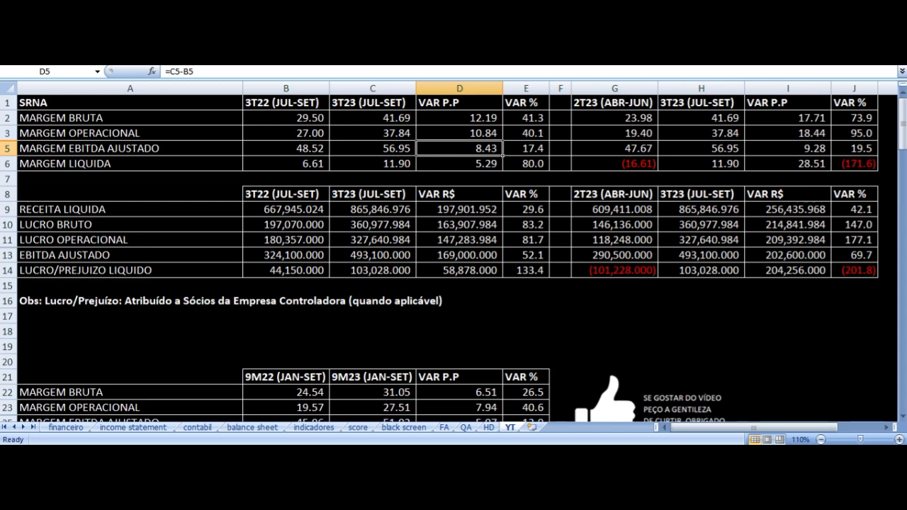
- Compare the net margin of 3T22 with 3T23, including its change in percentage points
{"action": "left_click", "coordinate": [459, 163]}
{"action": "left_click", "coordinate": [286, 163]}
{"action": "left_click", "coordinate": [130, 163]}
{"action": "left_click", "coordinate": [285, 163]}
{"action": "left_click", "coordinate": [372, 163]}
{"action": "left_click", "coordinate": [459, 163]}
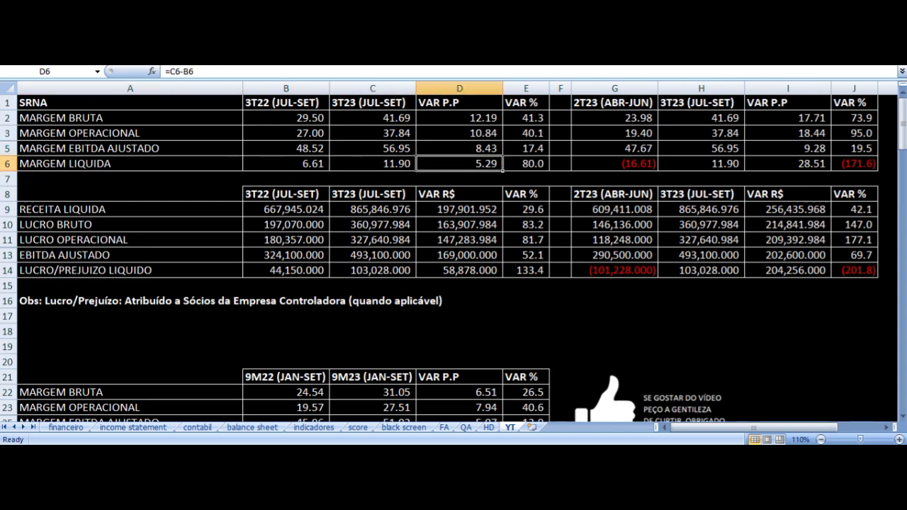
- Examine the 3T22 to 3T23 variations from net revenue through adjusted EBITDA, including the percentage column
{"action": "key", "text": "Down"}
{"action": "key", "text": "Down"}
{"action": "key", "text": "Down"}
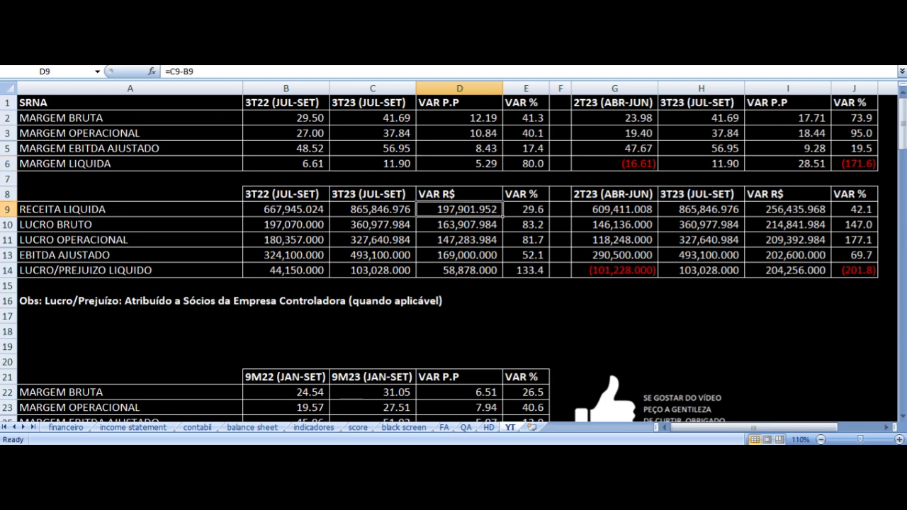
{"action": "key", "text": "Right"}
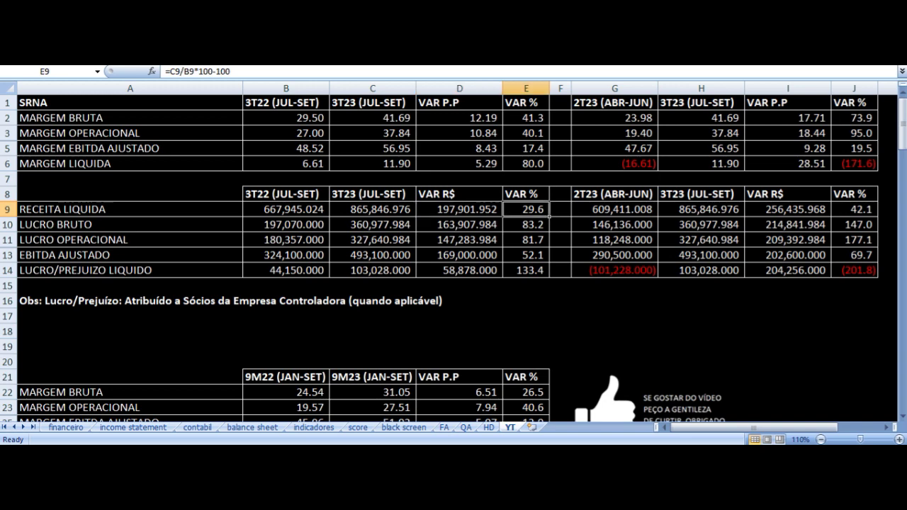
{"action": "key", "text": "Down"}
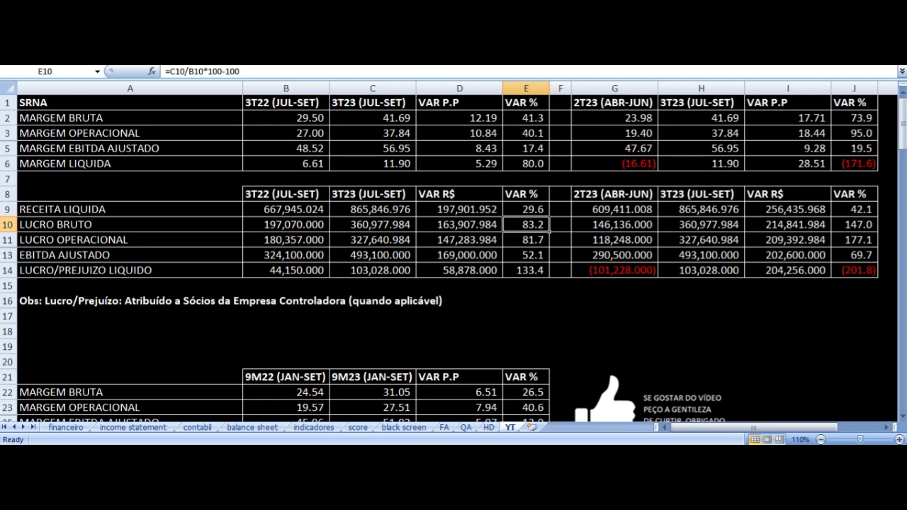
{"action": "key", "text": "Down"}
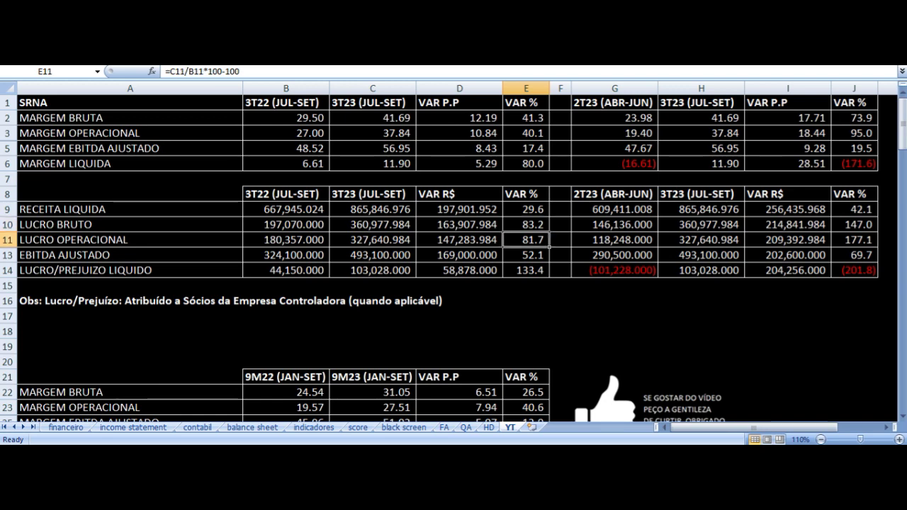
{"action": "key", "text": "Down"}
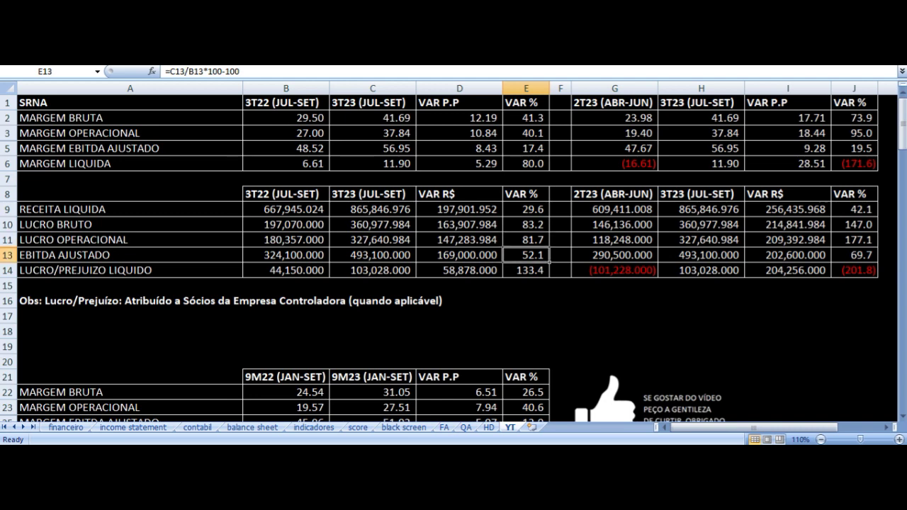
- Examine net profit/loss for 3T22 and 3T23 with its absolute and percentage variation
{"action": "key", "text": "Down"}
{"action": "key", "text": "Left"}
{"action": "key", "text": "Left"}
{"action": "key", "text": "Left"}
{"action": "key", "text": "Left"}
{"action": "key", "text": "Right"}
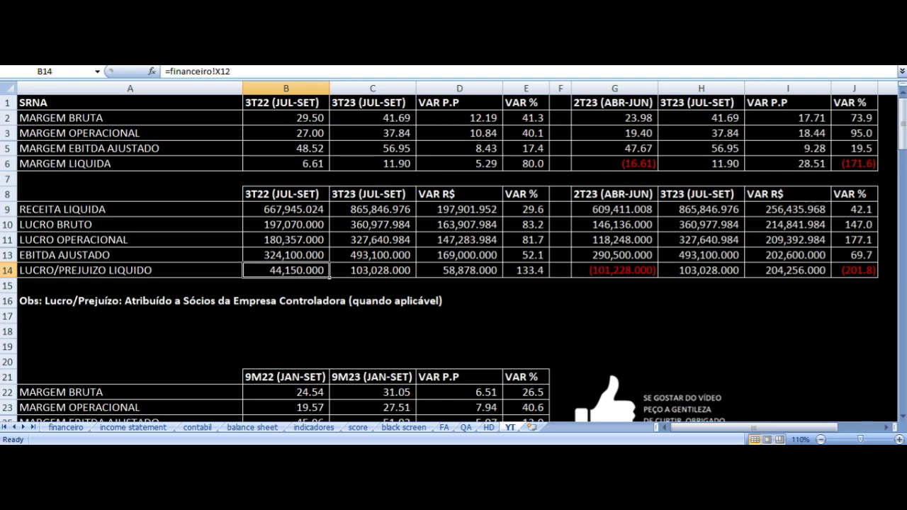
{"action": "key", "text": "Right"}
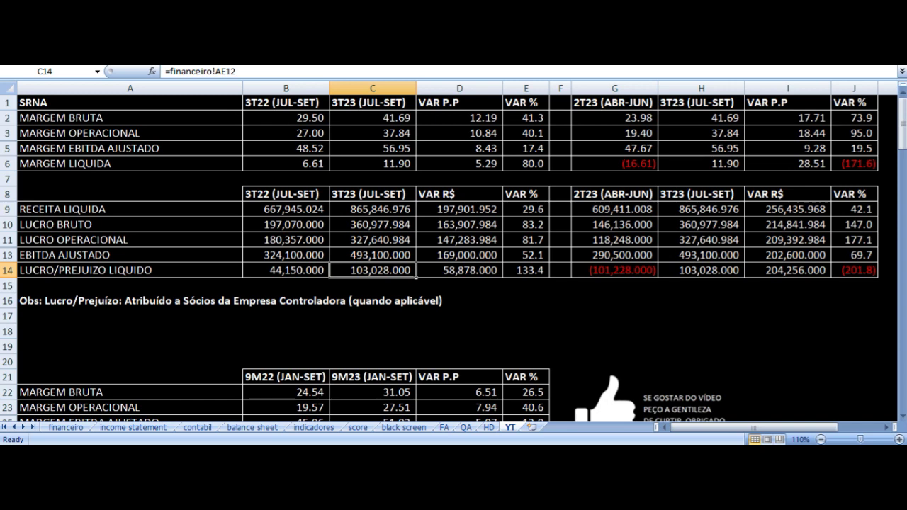
{"action": "left_click", "coordinate": [459, 270]}
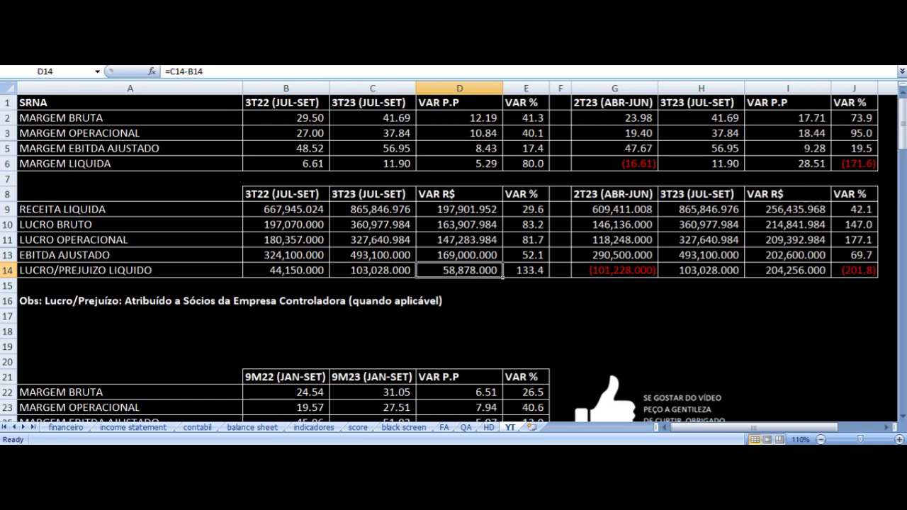
{"action": "left_click", "coordinate": [526, 270]}
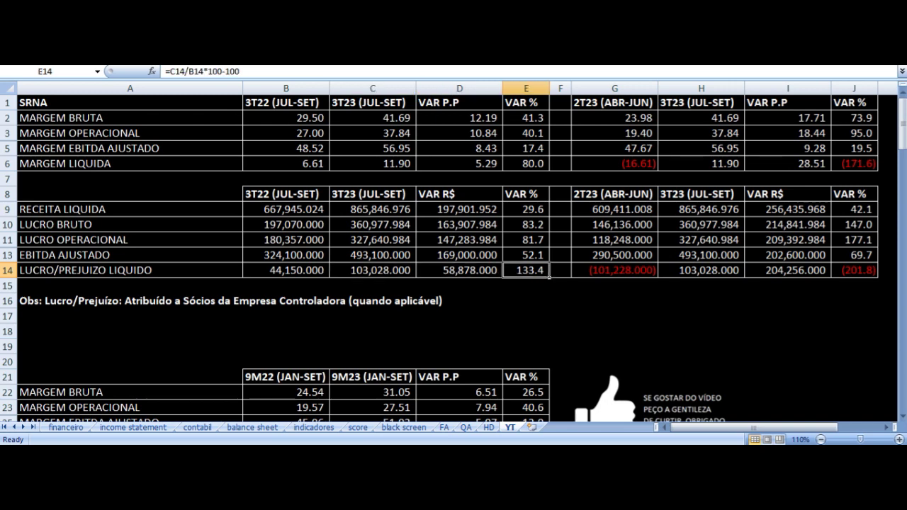
- Go to the 2T23 versus 3T23 comparison and examine the gross margin change in percentage points
{"action": "key", "text": "Up"}
{"action": "key", "text": "Up"}
{"action": "key", "text": "Up"}
{"action": "key", "text": "Up"}
{"action": "key", "text": "Up"}
{"action": "key", "text": "Up"}
{"action": "key", "text": "Up"}
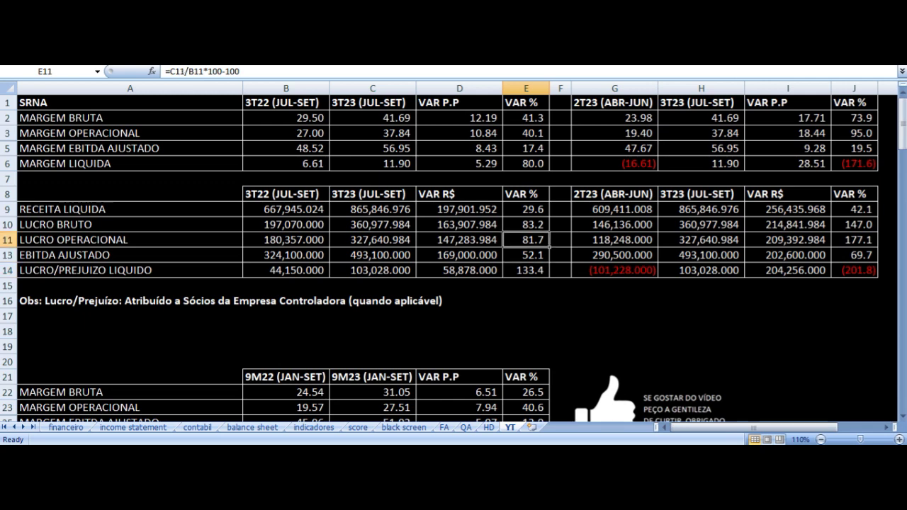
{"action": "key", "text": "Right"}
{"action": "key", "text": "Up"}
{"action": "key", "text": "Up"}
{"action": "key", "text": "Up"}
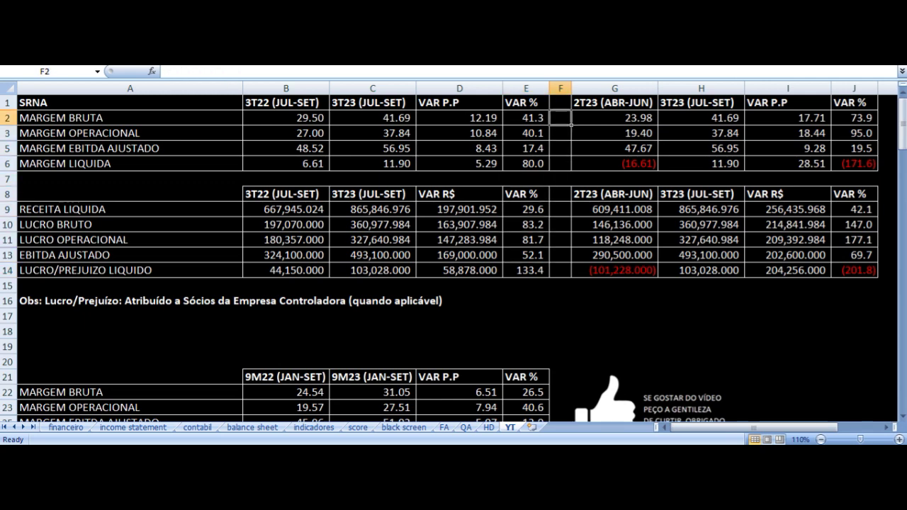
{"action": "key", "text": "Right"}
{"action": "key", "text": "Right"}
{"action": "key", "text": "Right"}
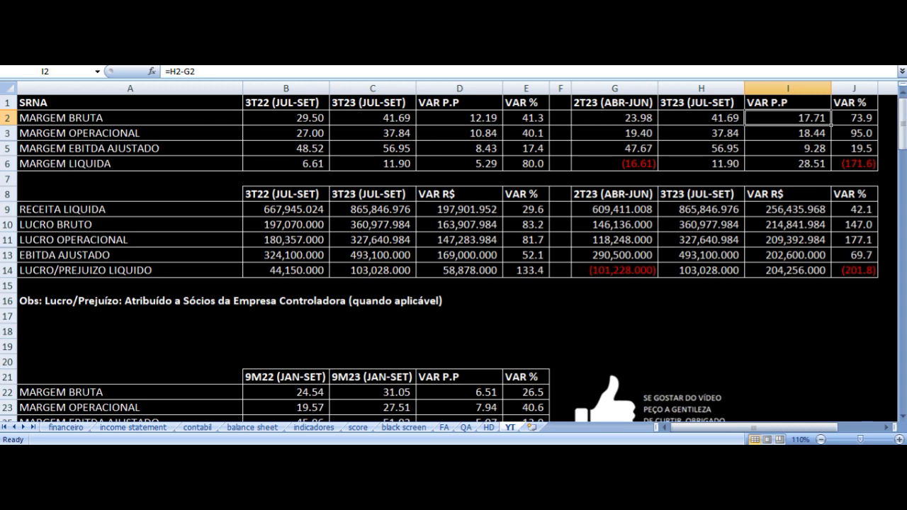
- Examine the operating and adjusted EBITDA margin changes in percentage points from 2T23 to 3T23
{"action": "key", "text": "Down"}
{"action": "key", "text": "Up"}
{"action": "key", "text": "Up"}
{"action": "key", "text": "Down"}
{"action": "key", "text": "Down"}
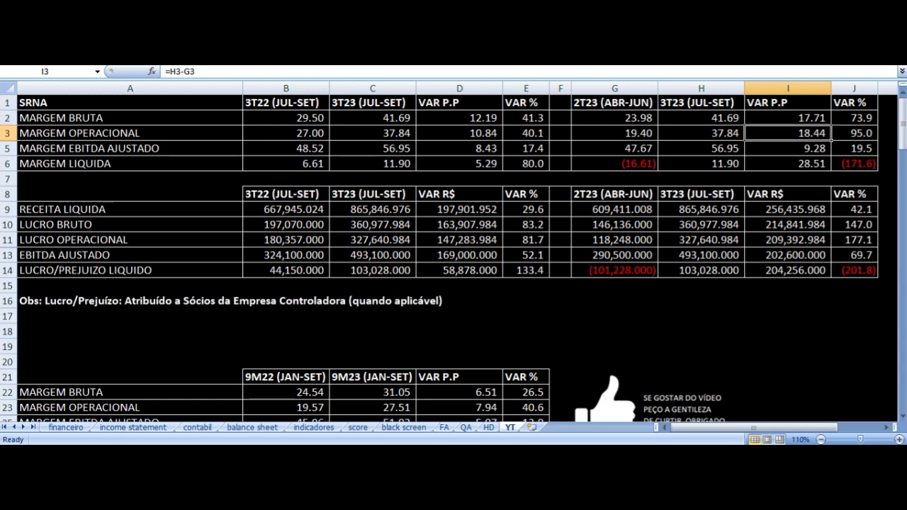
{"action": "key", "text": "Up"}
{"action": "key", "text": "Up"}
{"action": "key", "text": "Down"}
{"action": "key", "text": "Down"}
{"action": "key", "text": "Down"}
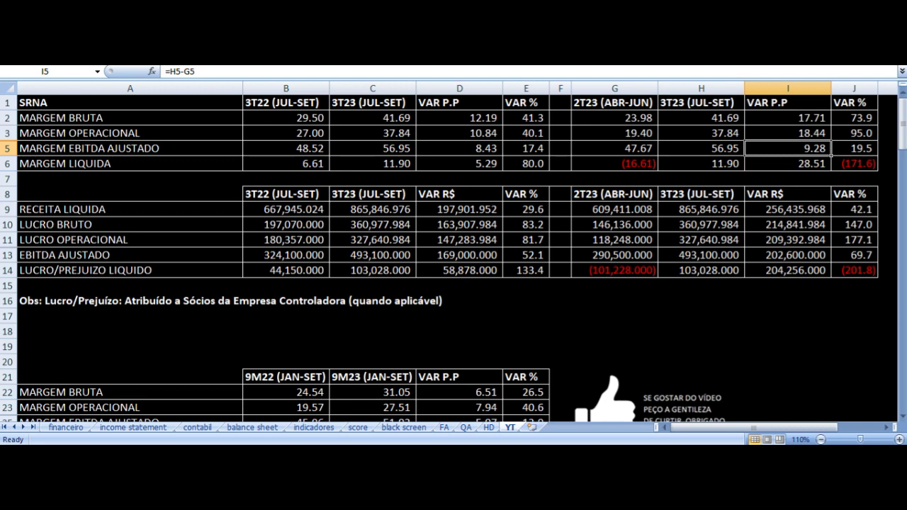
- Compare the net margin of 2T23 with 3T23, including its change in percentage points
{"action": "key", "text": "Down"}
{"action": "key", "text": "Left"}
{"action": "key", "text": "Left"}
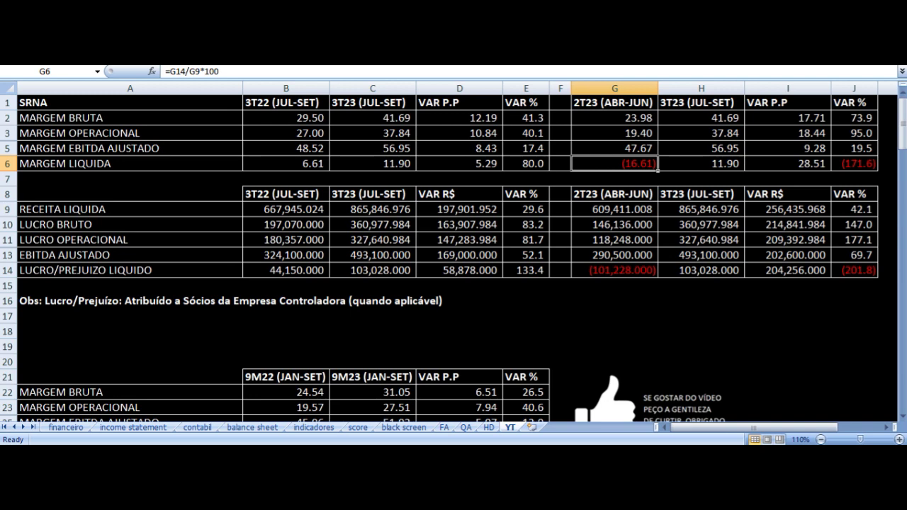
{"action": "key", "text": "Right"}
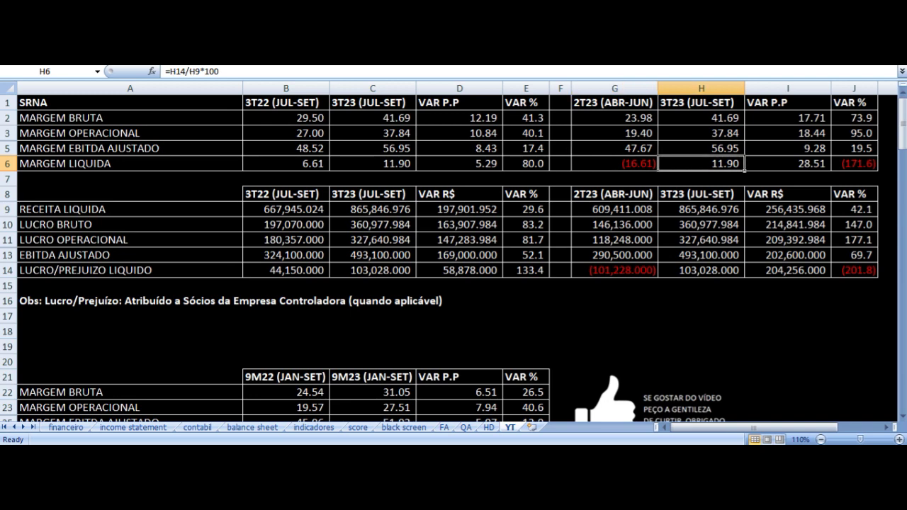
{"action": "key", "text": "Right"}
- Examine the absolute and percentage variation of net revenue from 2T23 to 3T23
{"action": "key", "text": "Up"}
{"action": "key", "text": "Up"}
{"action": "key", "text": "Up"}
{"action": "key", "text": "Up"}
{"action": "key", "text": "Down"}
{"action": "key", "text": "Down"}
{"action": "key", "text": "Down"}
{"action": "key", "text": "Down"}
{"action": "key", "text": "Down"}
{"action": "key", "text": "Down"}
{"action": "key", "text": "Down"}
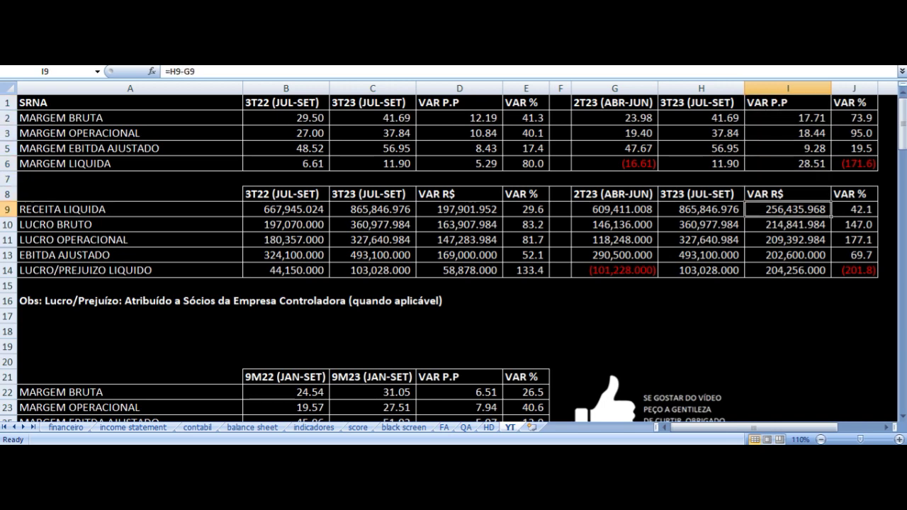
{"action": "key", "text": "Right"}
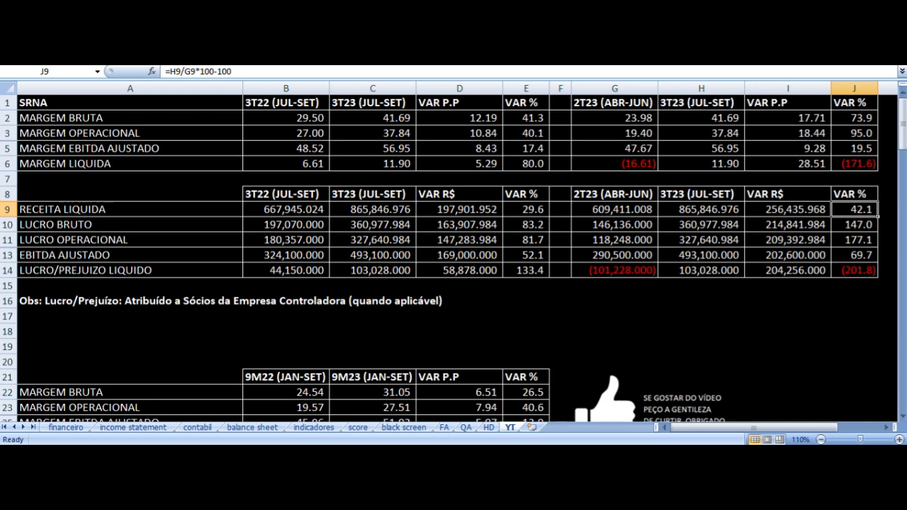
- Examine the 2T23 to 3T23 variations of gross profit, operating profit and adjusted EBITDA
{"action": "key", "text": "Left"}
{"action": "key", "text": "Down"}
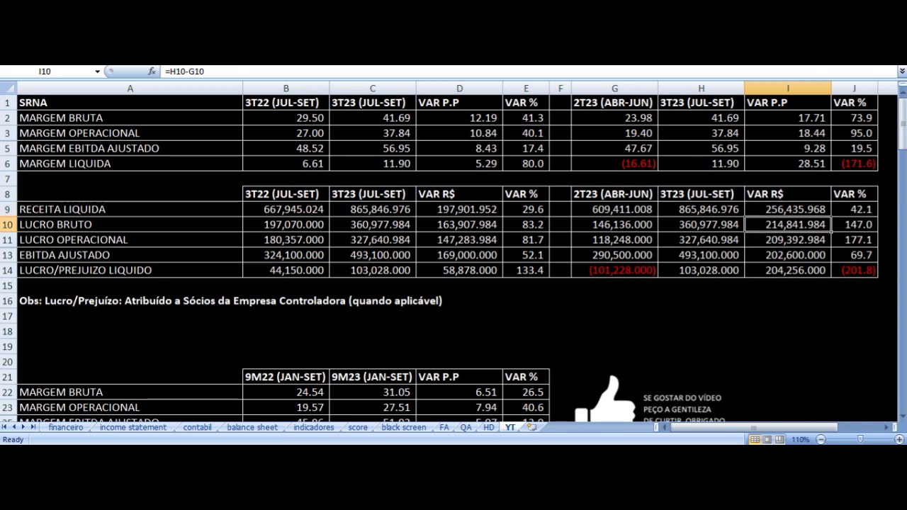
{"action": "key", "text": "Right"}
{"action": "key", "text": "Down"}
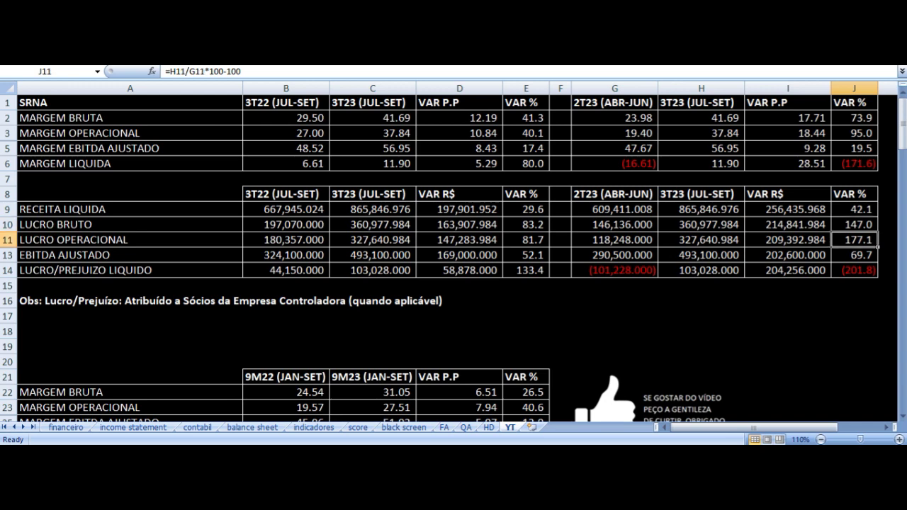
{"action": "key", "text": "Down"}
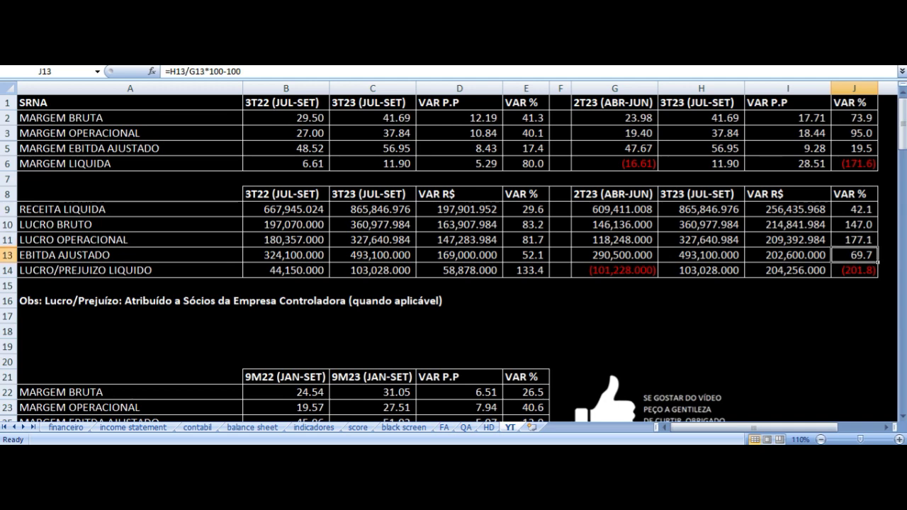
- Compare the net profit or loss of 2T23 with 3T23, including its absolute variation
{"action": "key", "text": "Down"}
{"action": "key", "text": "Left"}
{"action": "key", "text": "Left"}
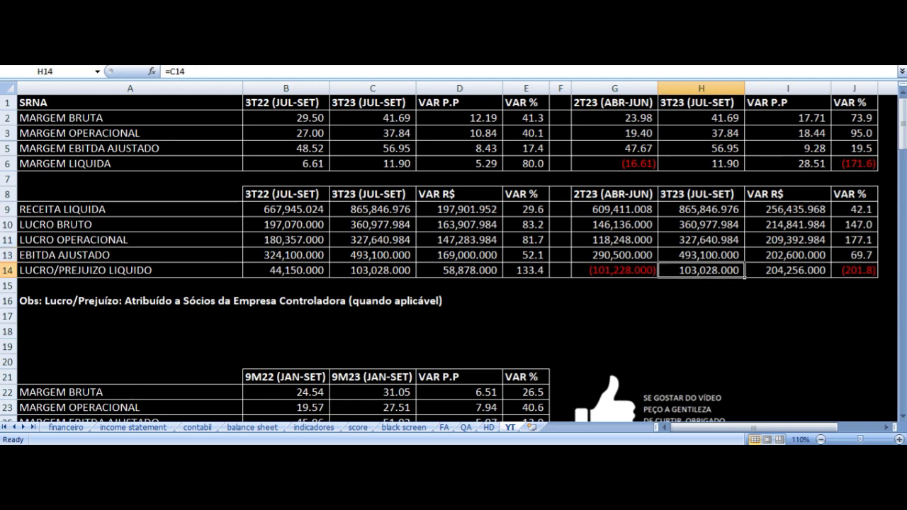
{"action": "key", "text": "Left"}
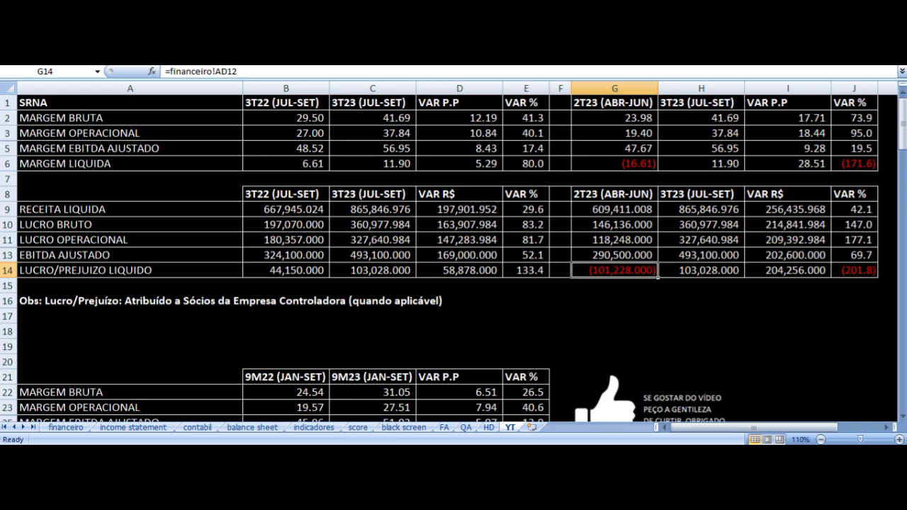
{"action": "key", "text": "Right"}
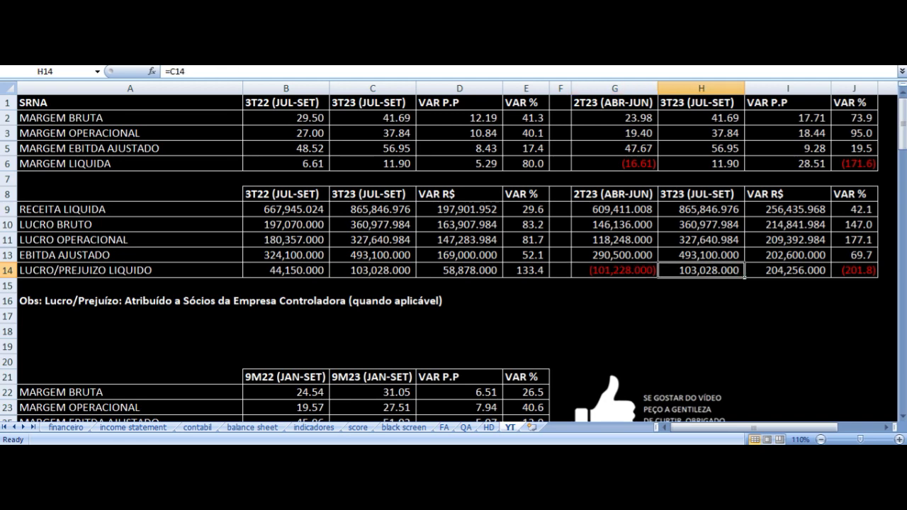
{"action": "key", "text": "Right"}
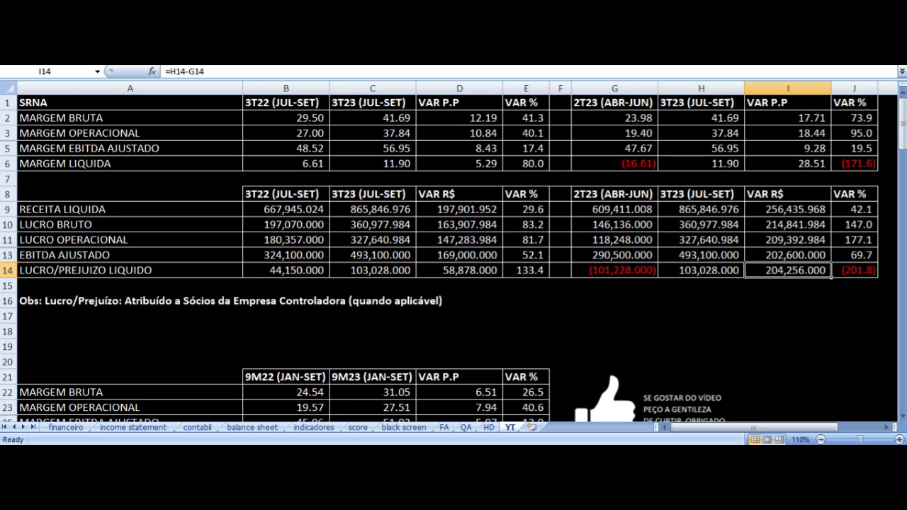
{"action": "key", "text": "Left"}
{"action": "key", "text": "Left"}
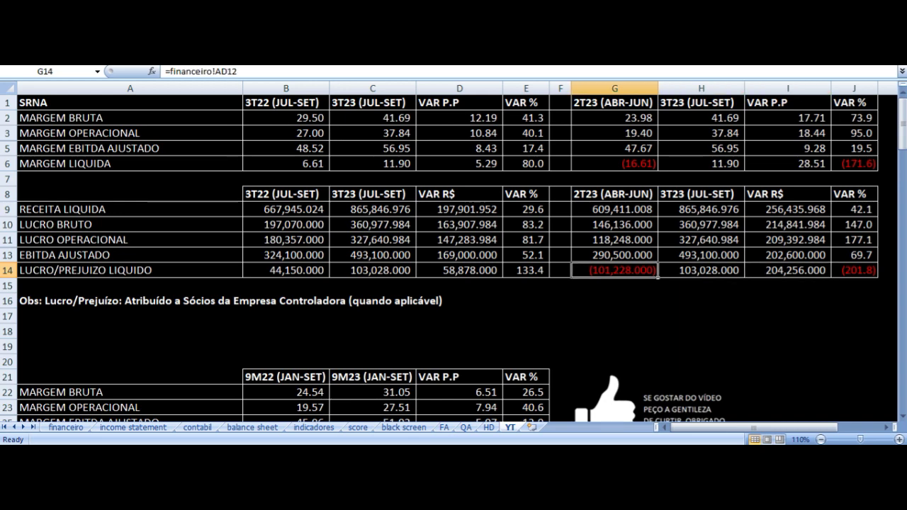
{"action": "key", "text": "Right"}
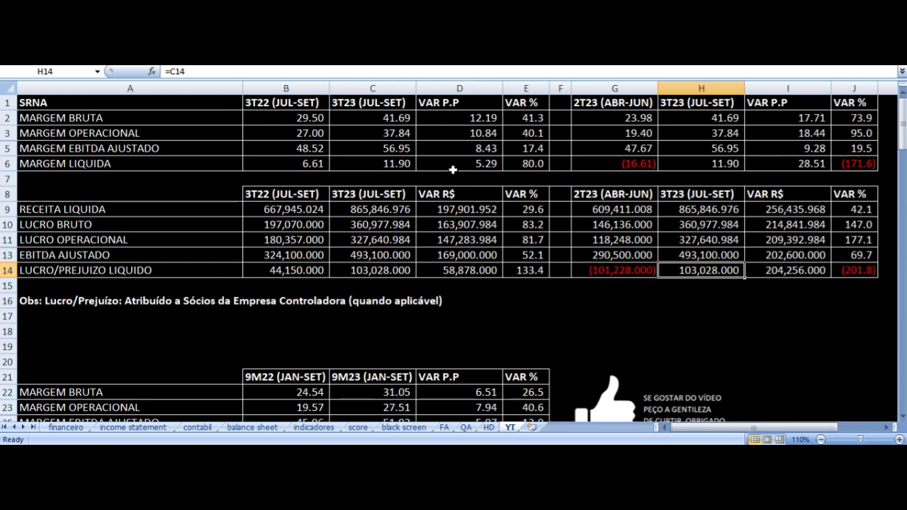
- Examine the gross and operating margin changes in percentage points from 9M22 to 9M23
{"action": "scroll", "coordinate": [454, 170], "scroll_direction": "down", "scroll_amount": 5}
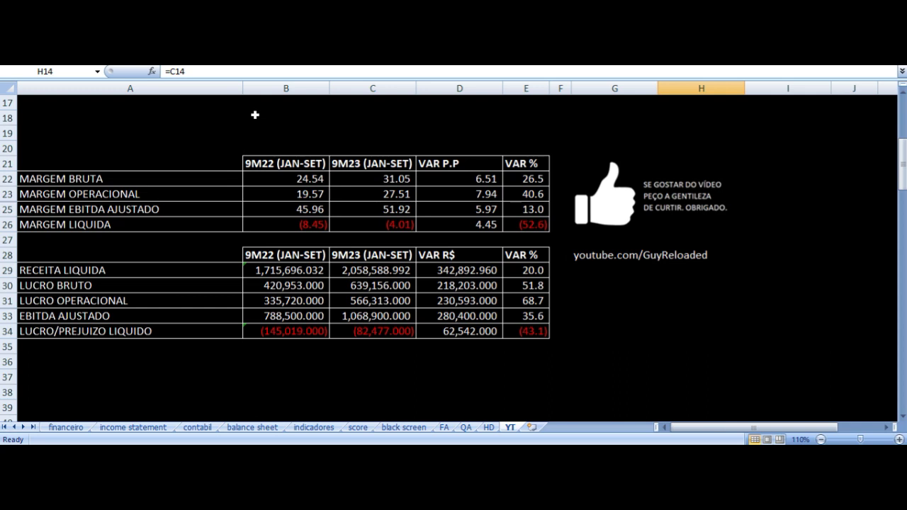
{"action": "left_click", "coordinate": [422, 182]}
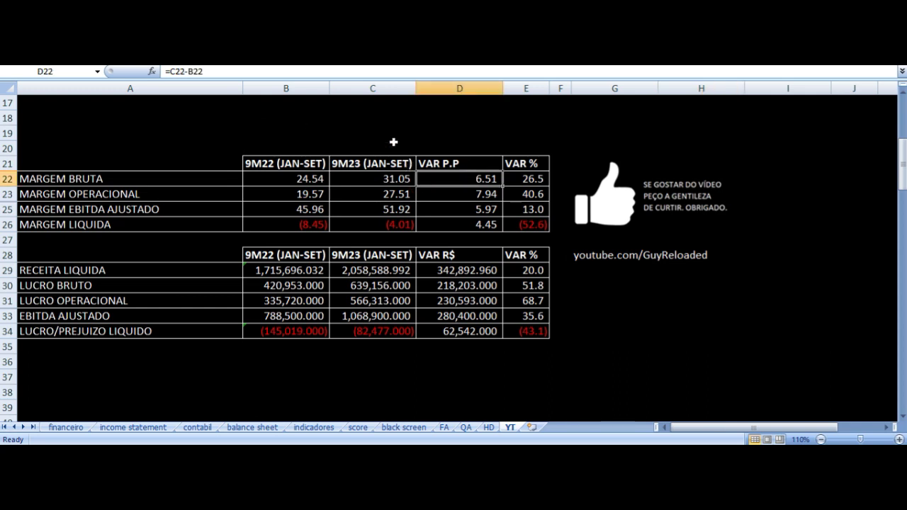
{"action": "key", "text": "Up"}
{"action": "key", "text": "Down"}
{"action": "key", "text": "Down"}
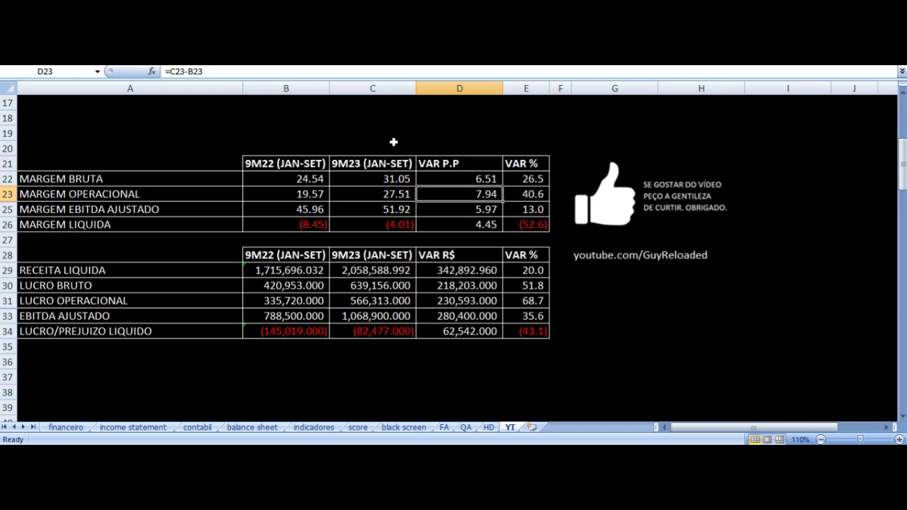
- Examine the adjusted EBITDA margin change in percentage points from 9M22 to 9M23
{"action": "key", "text": "Up"}
{"action": "key", "text": "Up"}
{"action": "key", "text": "Down"}
{"action": "key", "text": "Down"}
{"action": "key", "text": "Down"}
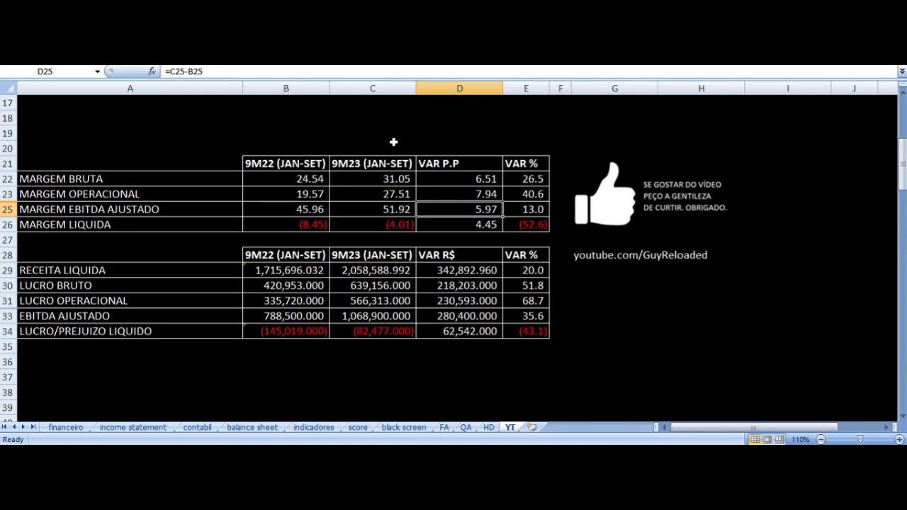
- Examine the net margin change in percentage points from 9M22 to 9M23
{"action": "key", "text": "Up"}
{"action": "key", "text": "Up"}
{"action": "key", "text": "Up"}
{"action": "key", "text": "Down"}
{"action": "key", "text": "Down"}
{"action": "key", "text": "Down"}
{"action": "key", "text": "Down"}
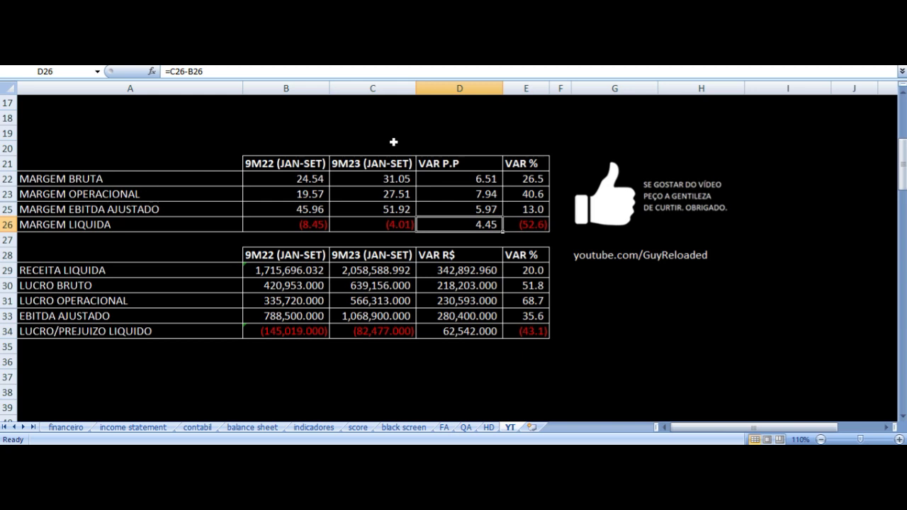
- Compare the net margin values of 9M22 and 9M23 in the margins table
{"action": "key", "text": "Up"}
{"action": "key", "text": "Up"}
{"action": "key", "text": "Up"}
{"action": "key", "text": "Up"}
{"action": "key", "text": "Down"}
{"action": "key", "text": "Down"}
{"action": "key", "text": "Down"}
{"action": "key", "text": "Down"}
{"action": "key", "text": "Left"}
{"action": "key", "text": "Left"}
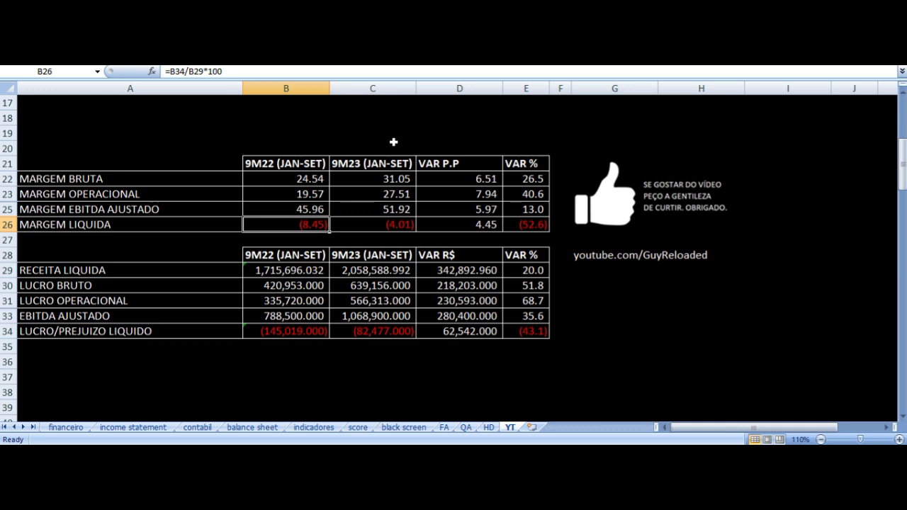
{"action": "key", "text": "Right"}
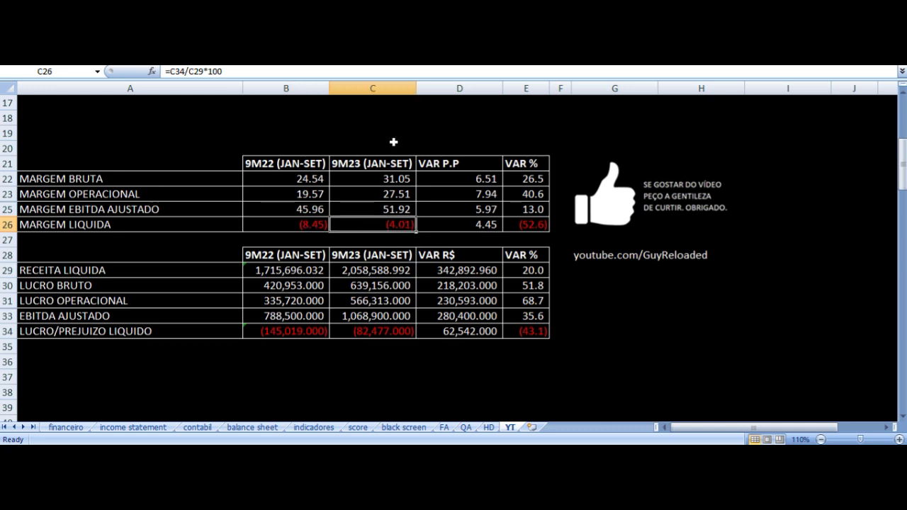
- Compare net revenue of 9M22 with 9M23, including its absolute and percentage variation
{"action": "key", "text": "Down"}
{"action": "key", "text": "Down"}
{"action": "key", "text": "Down"}
{"action": "key", "text": "Left"}
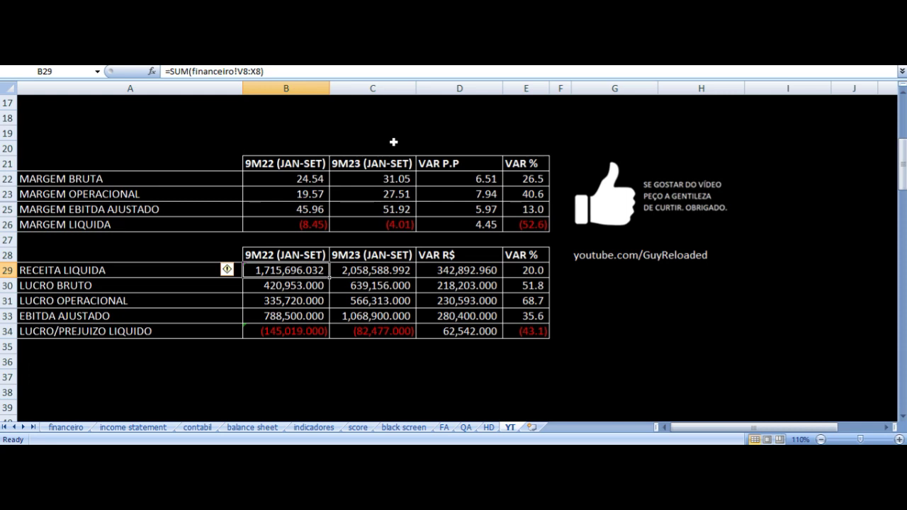
{"action": "key", "text": "Right"}
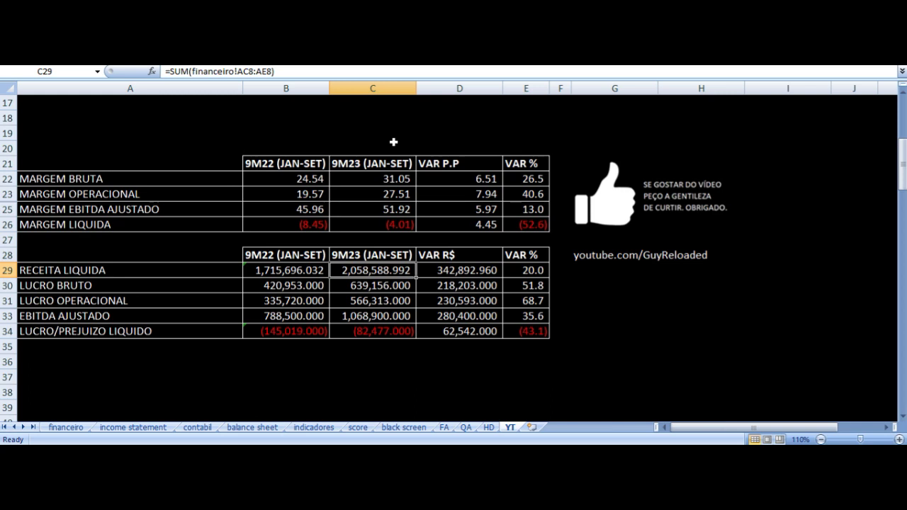
{"action": "key", "text": "Right"}
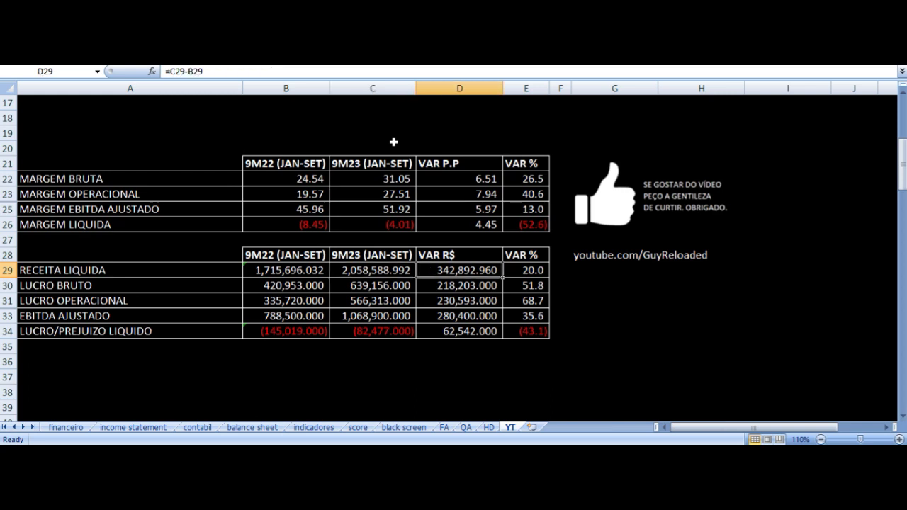
{"action": "key", "text": "Right"}
- Examine the 9M22 to 9M23 percentage variations of gross profit, operating profit and adjusted EBITDA
{"action": "key", "text": "Down"}
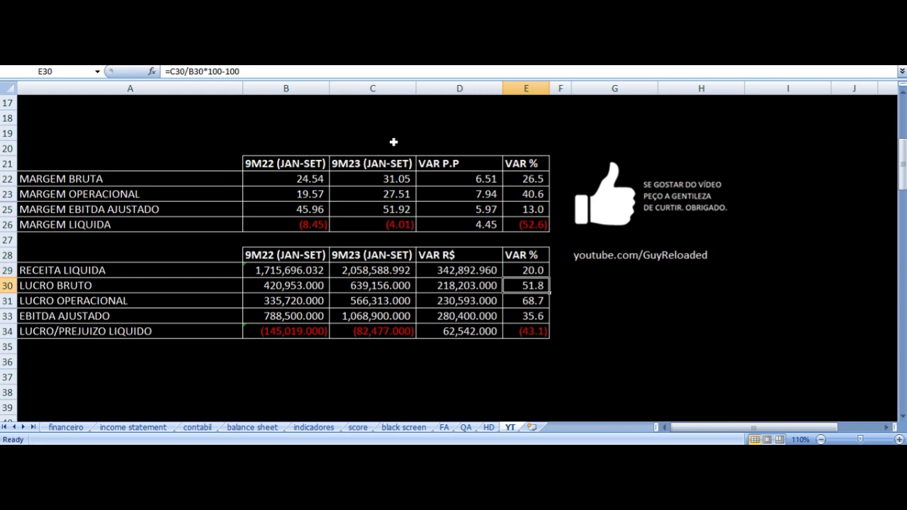
{"action": "key", "text": "Down"}
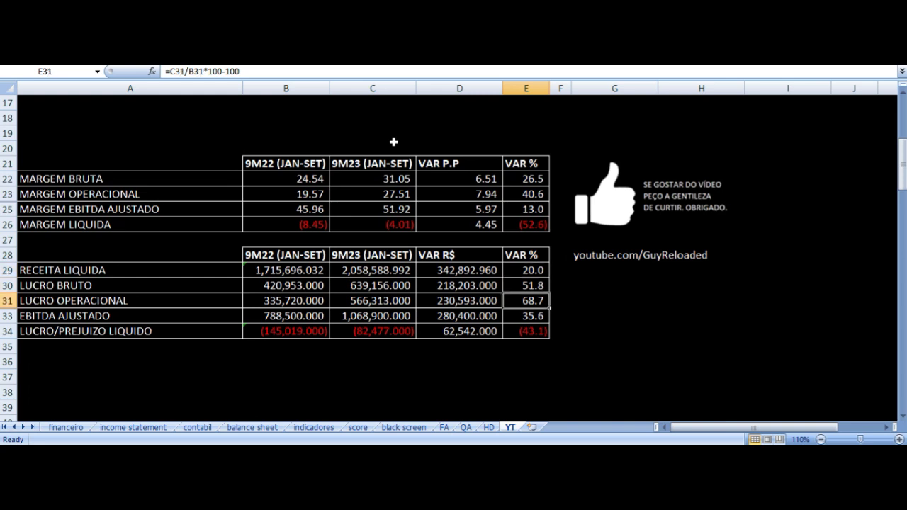
{"action": "key", "text": "Down"}
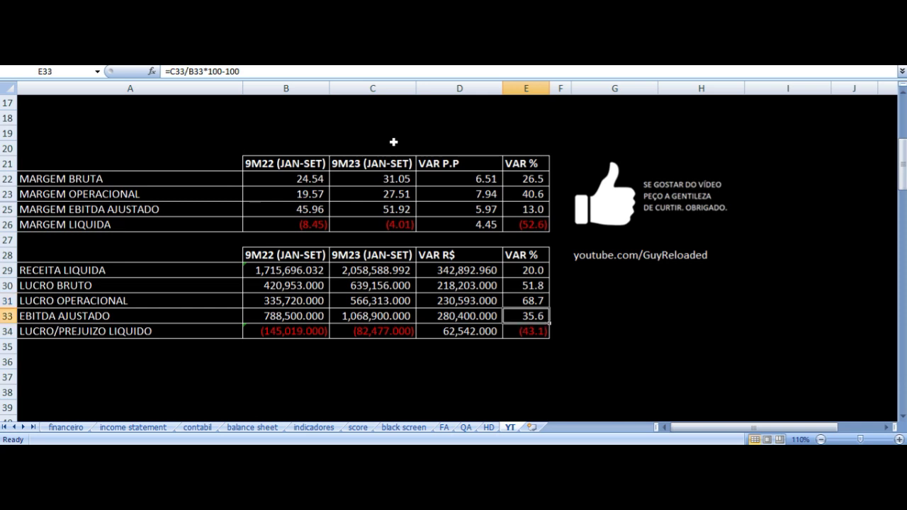
- Examine the 9M22 figure in the net profit or loss row of the nine-month table
{"action": "key", "text": "Down"}
{"action": "key", "text": "Left"}
{"action": "key", "text": "Left"}
{"action": "key", "text": "Left"}
{"action": "key", "text": "Left"}
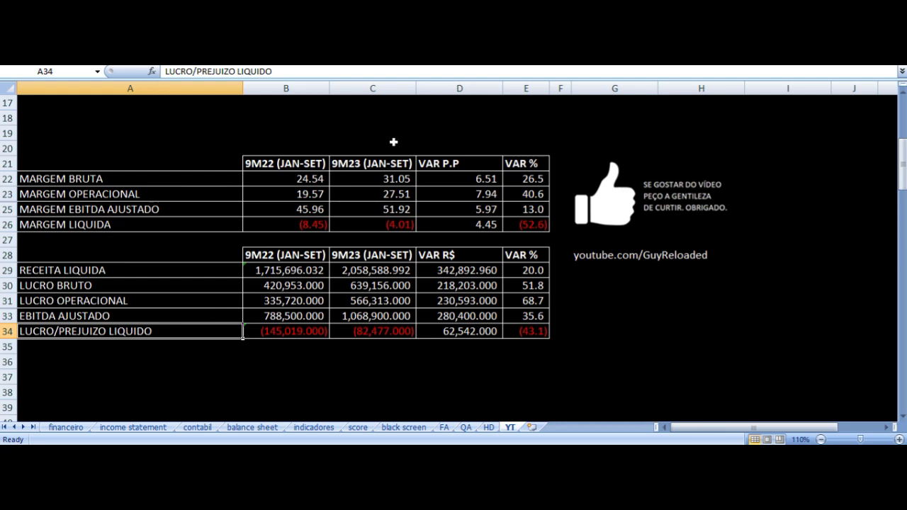
{"action": "key", "text": "Right"}
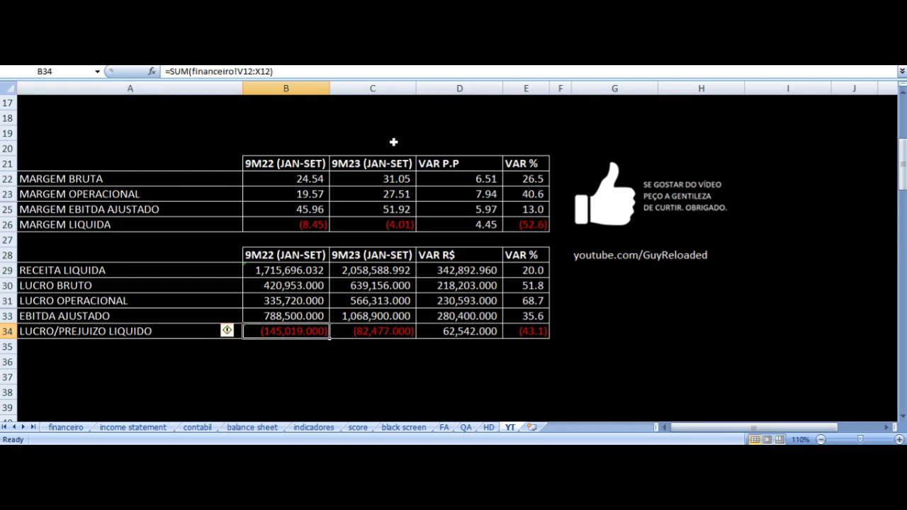
- Check the January–September period headings above the nine-month revenue and profit figures
{"action": "key", "text": "Up"}
{"action": "key", "text": "Up"}
{"action": "key", "text": "Up"}
{"action": "key", "text": "Up"}
{"action": "key", "text": "Up"}
{"action": "key", "text": "Up"}
{"action": "key", "text": "Up"}
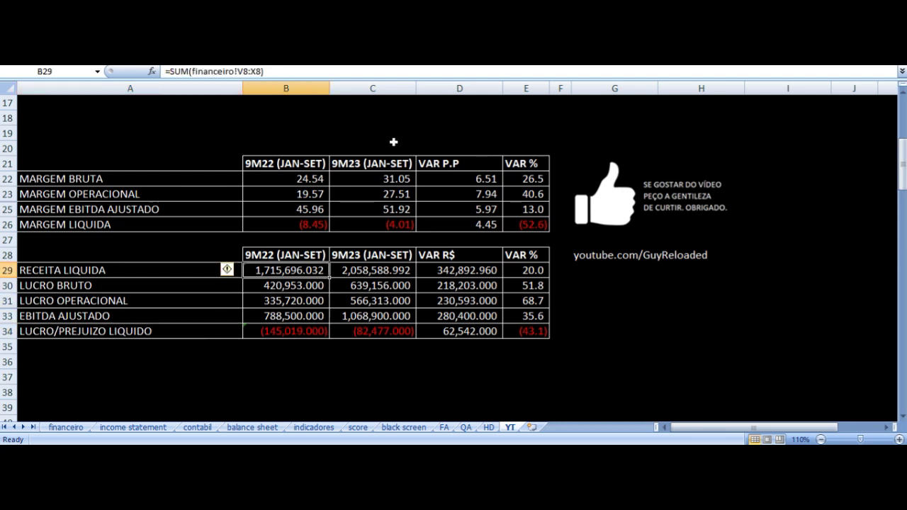
{"action": "key", "text": "Down"}
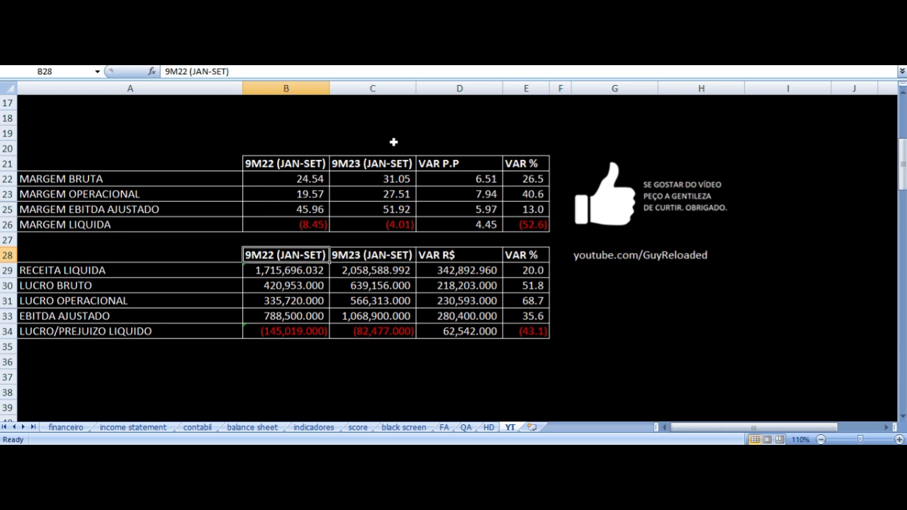
{"action": "key", "text": "Right"}
{"action": "key", "text": "Down"}
{"action": "key", "text": "Down"}
- Compare the net profit or loss of 9M22 with 9M23, including its absolute and percentage variation
{"action": "key", "text": "Left"}
{"action": "key", "text": "Down"}
{"action": "key", "text": "Down"}
{"action": "key", "text": "Down"}
{"action": "key", "text": "Down"}
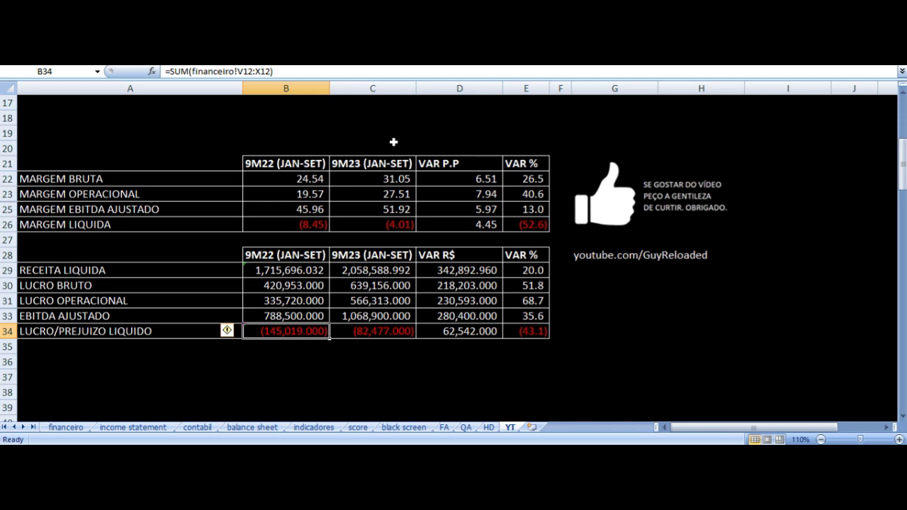
{"action": "key", "text": "Right"}
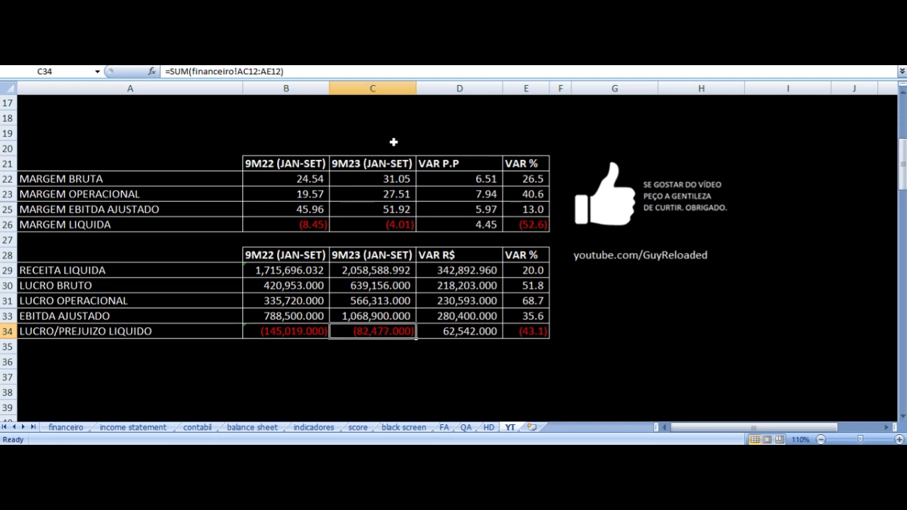
{"action": "key", "text": "Right"}
{"action": "key", "text": "Right"}
{"action": "key", "text": "Left"}
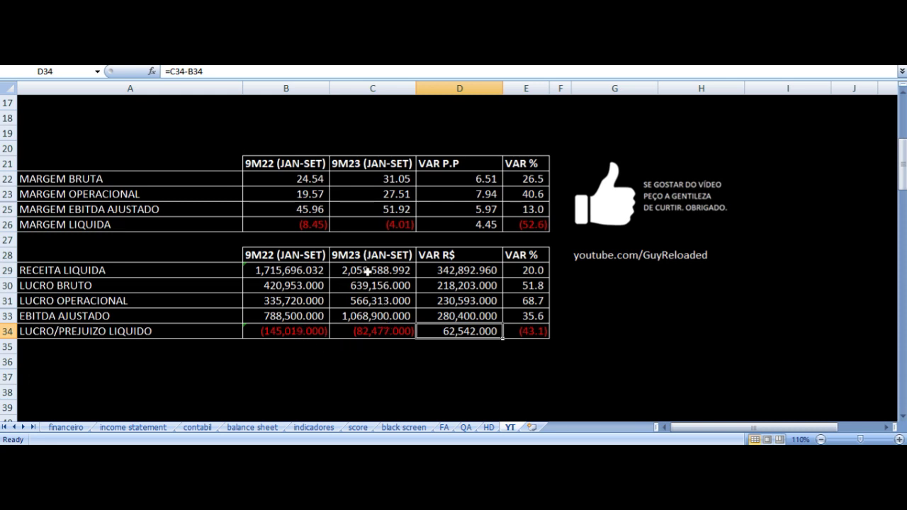
- Examine the 12-month net revenue, net profit or loss and net margin
{"action": "scroll", "coordinate": [355, 267], "scroll_direction": "down", "scroll_amount": 8}
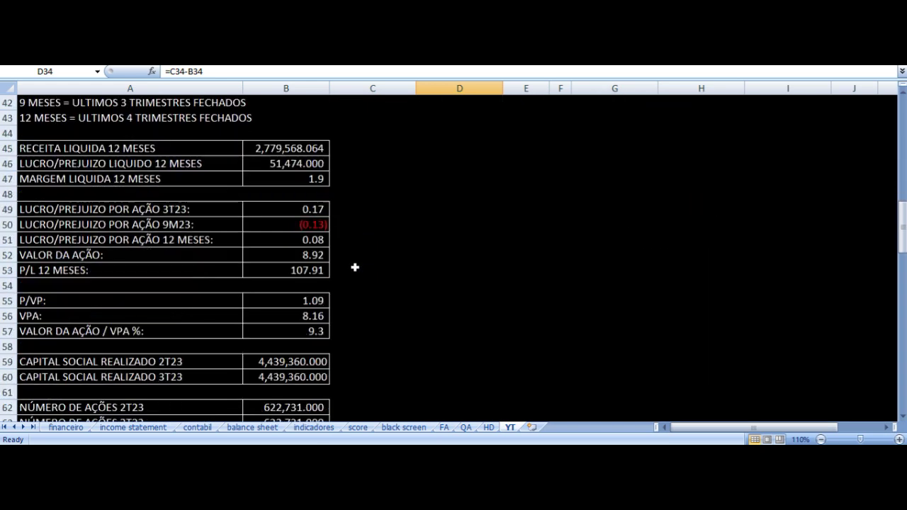
{"action": "left_click", "coordinate": [129, 146]}
{"action": "key", "text": "Right"}
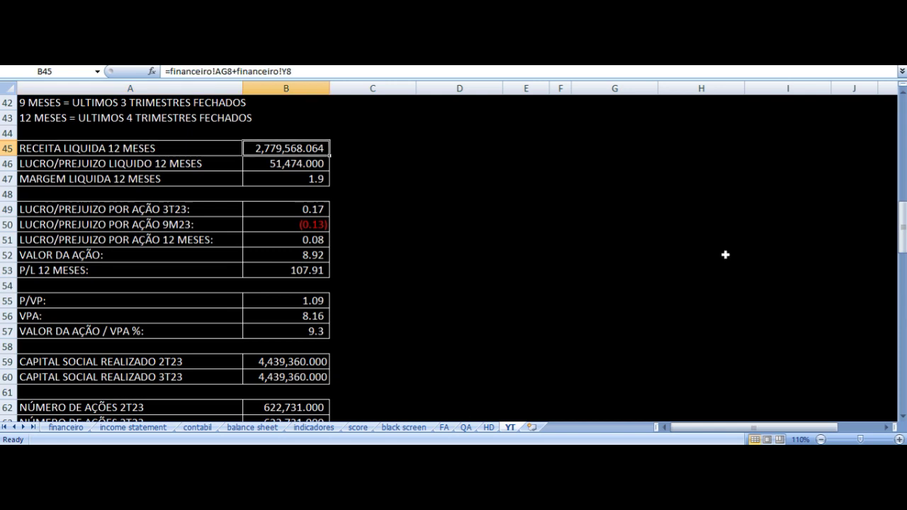
{"action": "key", "text": "Down"}
{"action": "key", "text": "Left"}
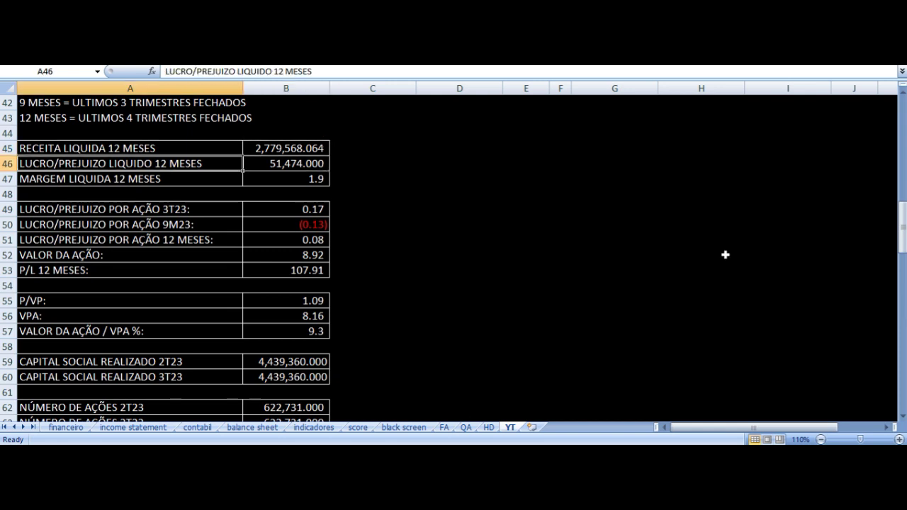
{"action": "key", "text": "Right"}
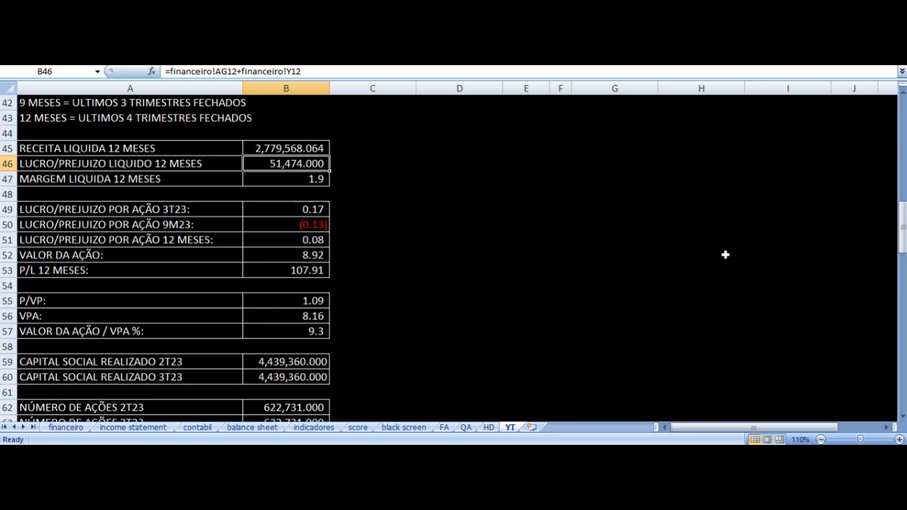
{"action": "key", "text": "Down"}
{"action": "key", "text": "Left"}
{"action": "key", "text": "Right"}
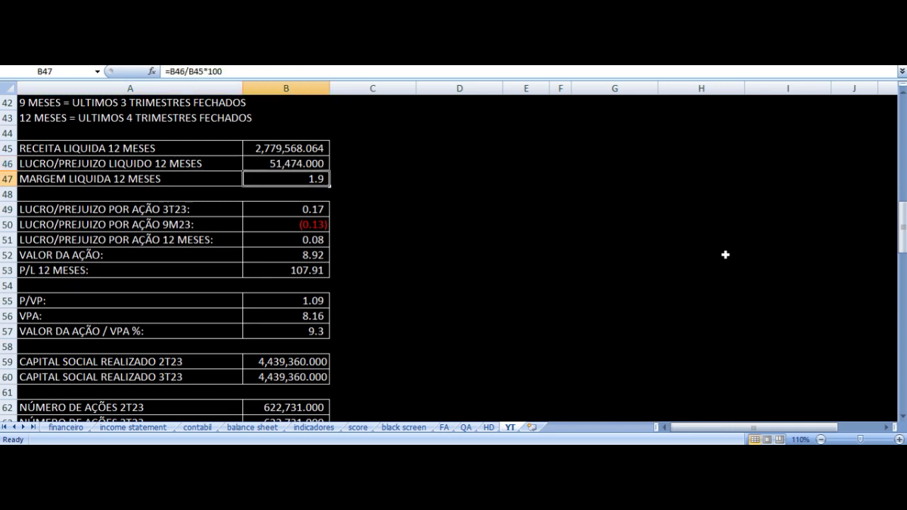
- Examine the profit or loss per share for 3T23, 9M23 and the last 12 months
{"action": "key", "text": "Down"}
{"action": "key", "text": "Down"}
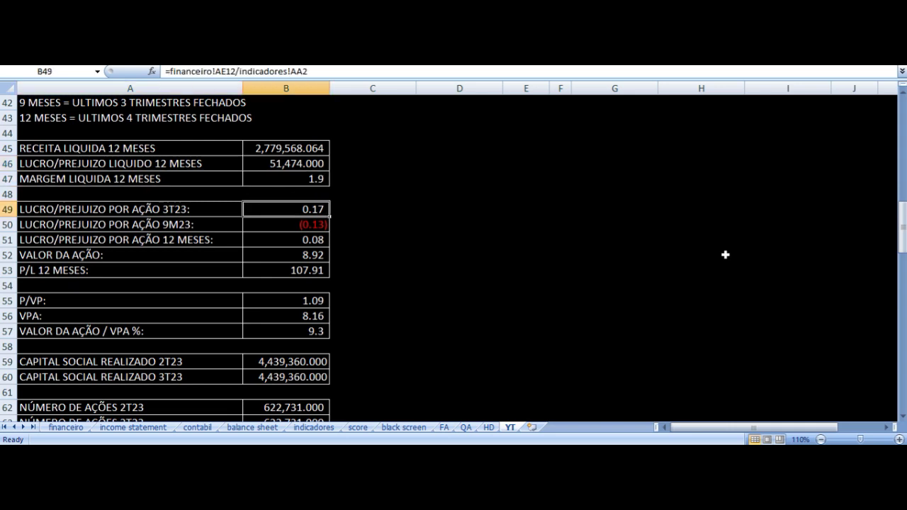
{"action": "key", "text": "Left"}
{"action": "key", "text": "Right"}
{"action": "key", "text": "Down"}
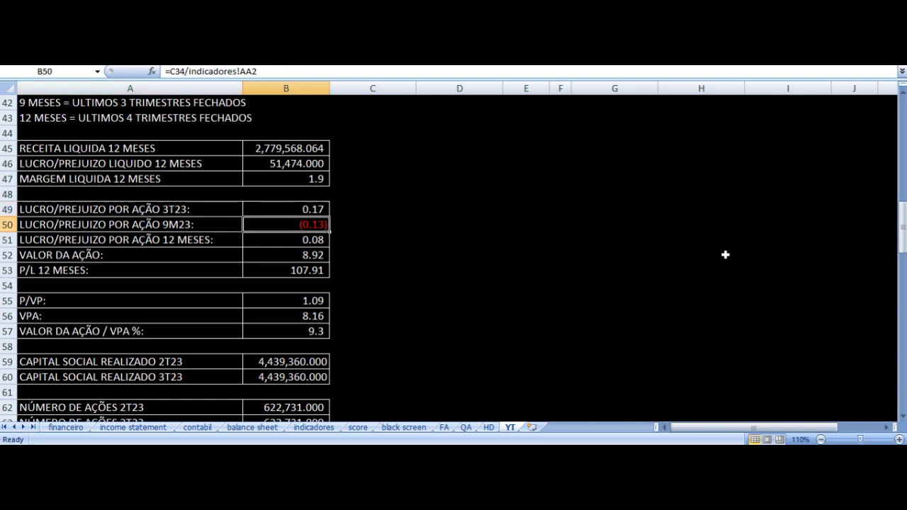
{"action": "key", "text": "Left"}
{"action": "key", "text": "Right"}
{"action": "key", "text": "Down"}
{"action": "key", "text": "Left"}
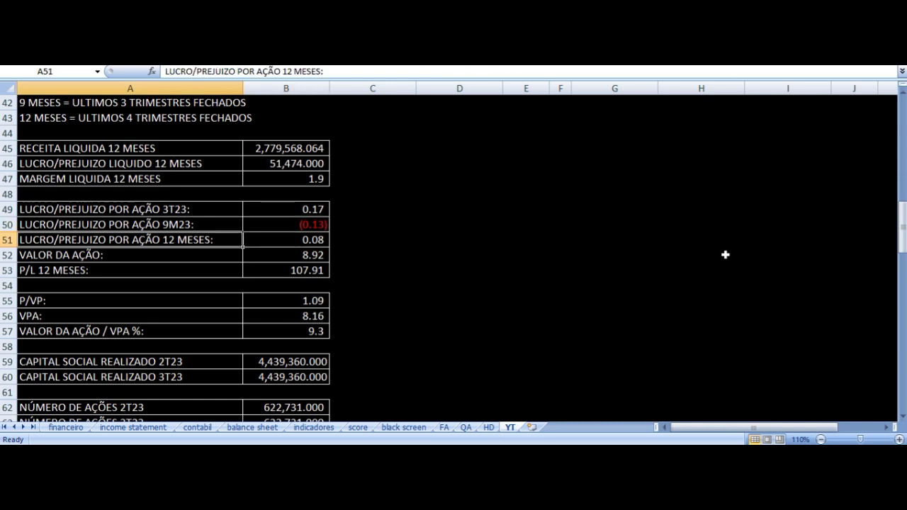
{"action": "key", "text": "Right"}
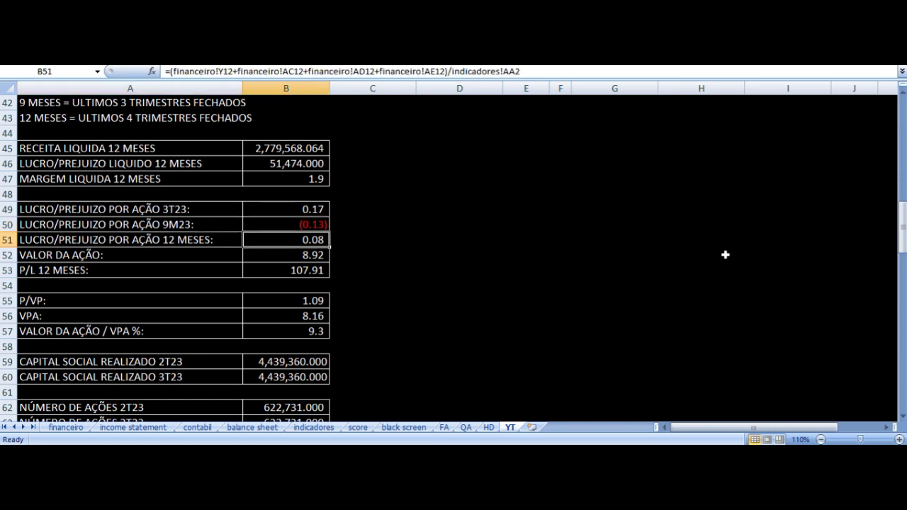
- Examine the share price and the 12-month P/L ratio
{"action": "key", "text": "Down"}
{"action": "key", "text": "Left"}
{"action": "key", "text": "Right"}
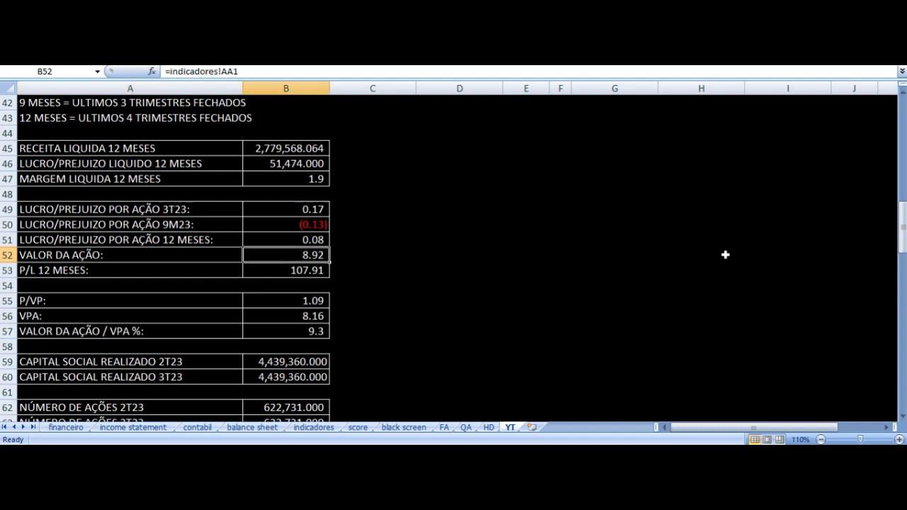
{"action": "scroll", "coordinate": [455, 245], "scroll_direction": "down", "scroll_amount": 2}
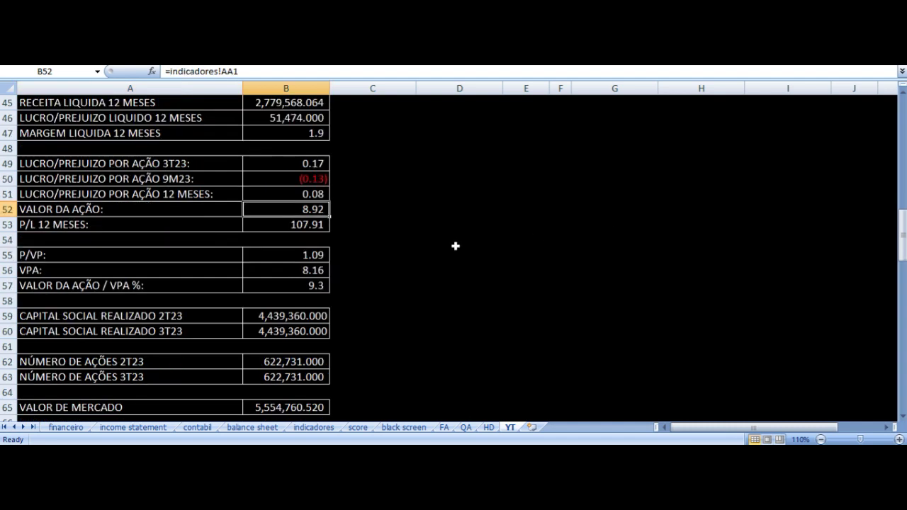
{"action": "left_click", "coordinate": [299, 177]}
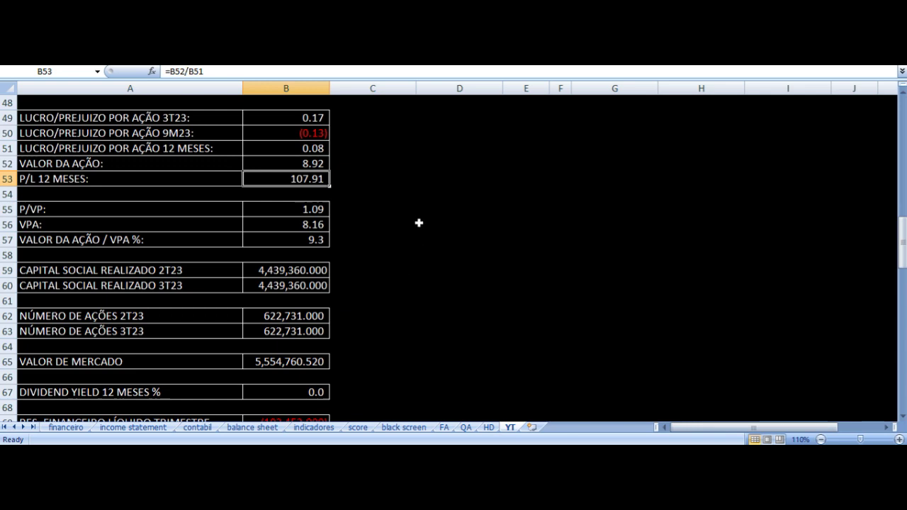
- Revisit the 9M22 and 9M23 margin and profit tables and return to the 12-month and per-share indicators
{"action": "scroll", "coordinate": [399, 300], "scroll_direction": "up", "scroll_amount": 16}
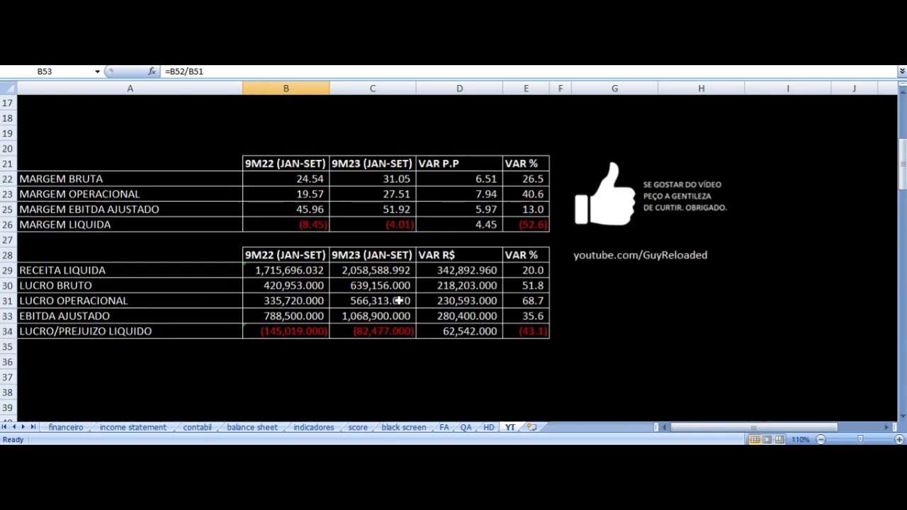
{"action": "scroll", "coordinate": [399, 301], "scroll_direction": "down", "scroll_amount": 6}
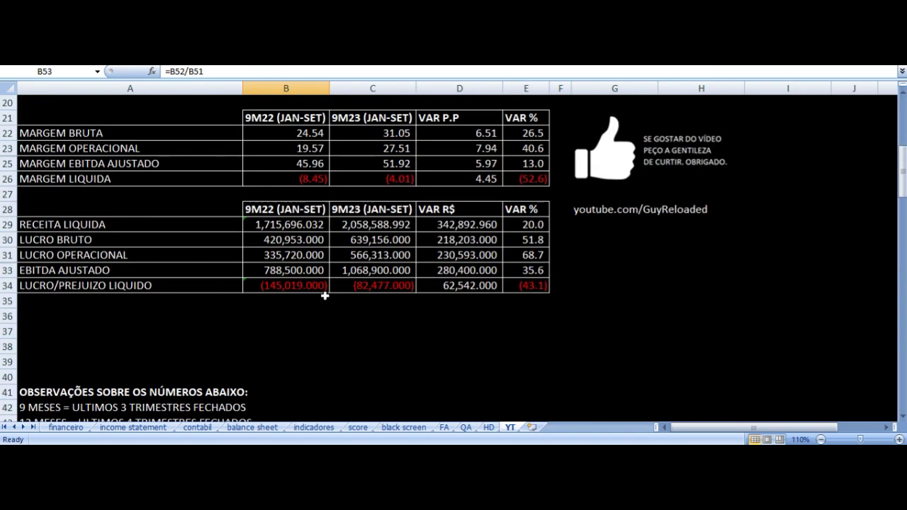
{"action": "scroll", "coordinate": [395, 303], "scroll_direction": "down", "scroll_amount": 6}
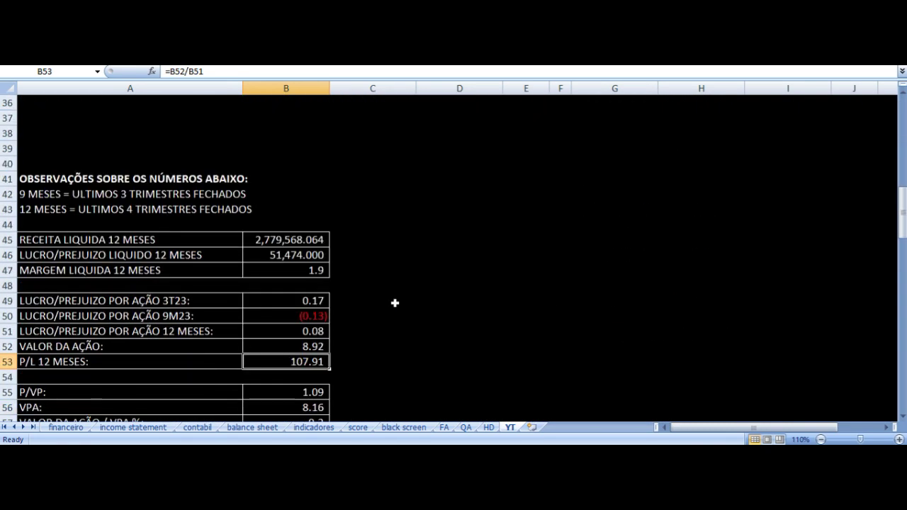
{"action": "scroll", "coordinate": [263, 275], "scroll_direction": "down", "scroll_amount": 1}
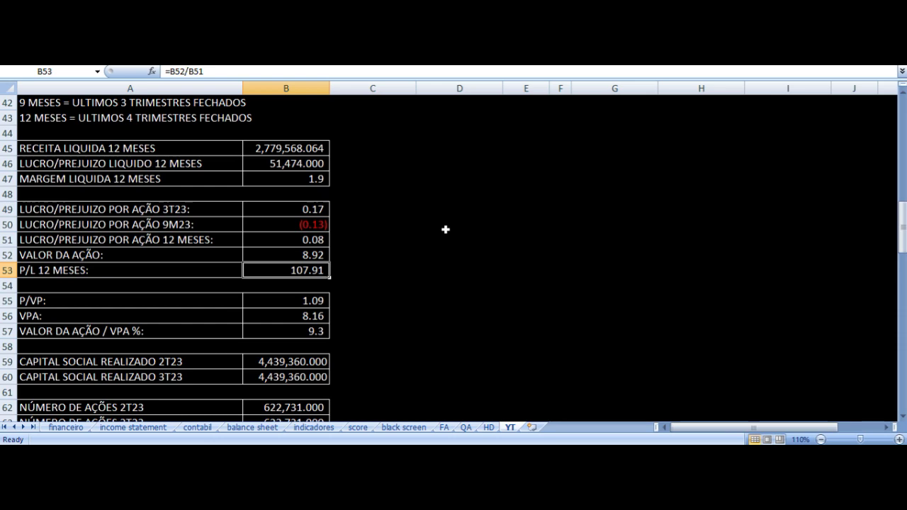
{"action": "scroll", "coordinate": [391, 228], "scroll_direction": "down", "scroll_amount": 5}
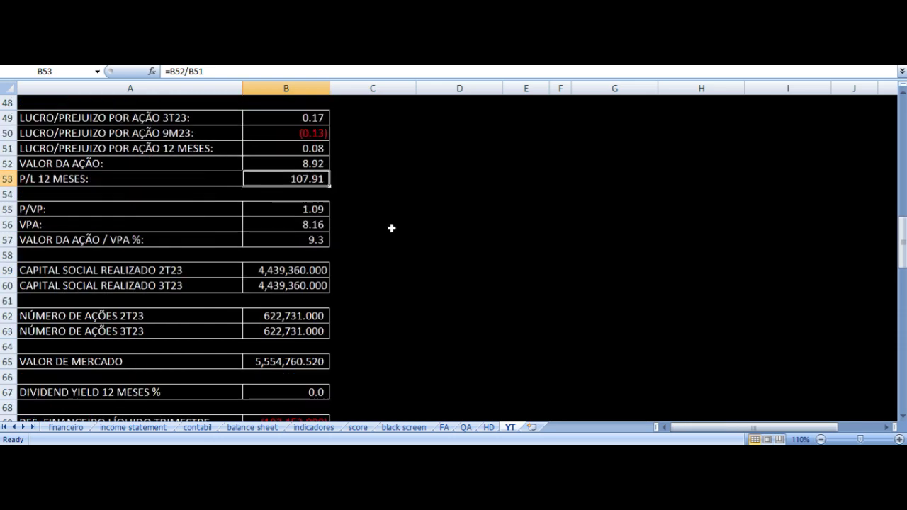
{"action": "scroll", "coordinate": [391, 228], "scroll_direction": "up", "scroll_amount": 3}
- Examine the P/VP ratio and the book value per share (VPA)
{"action": "left_click", "coordinate": [303, 209]}
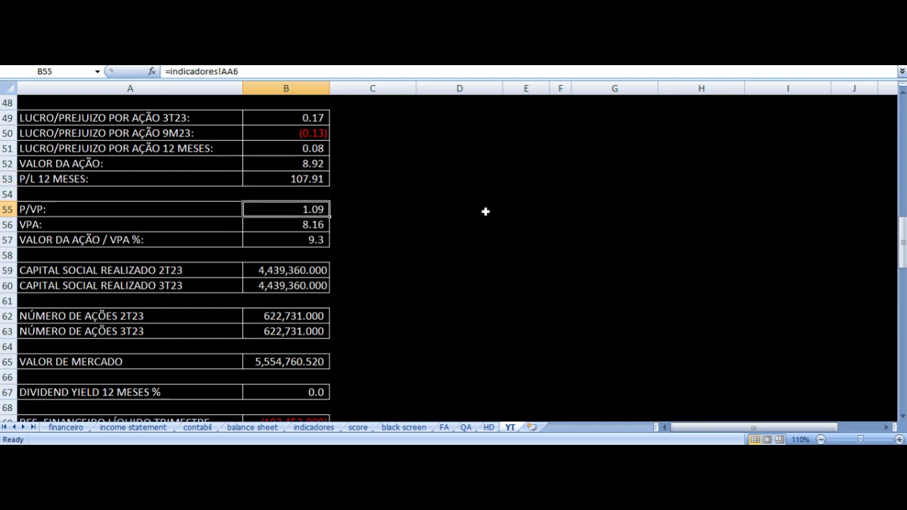
{"action": "key", "text": "Down"}
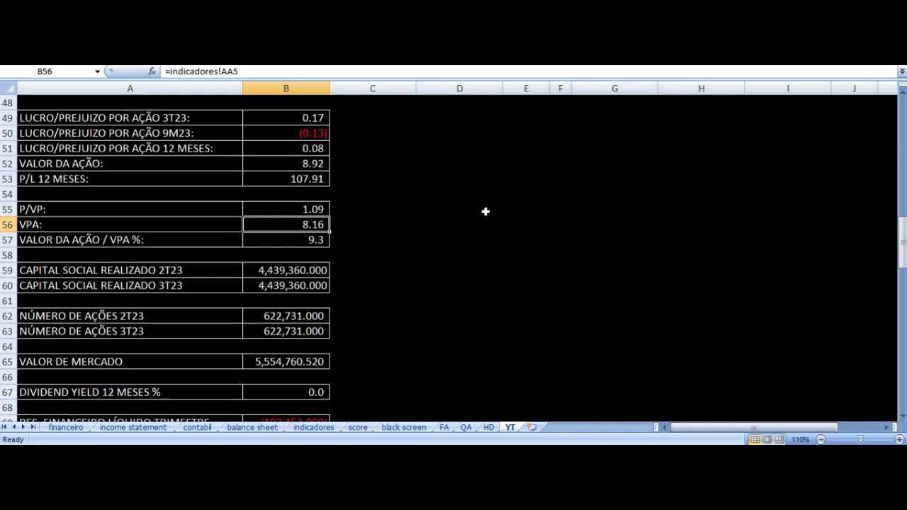
{"action": "key", "text": "Left"}
{"action": "key", "text": "Right"}
- Compare the share price with the book value per share and relate both to the P/VP ratio
{"action": "key", "text": "Up"}
{"action": "key", "text": "Up"}
{"action": "key", "text": "Up"}
{"action": "key", "text": "Up"}
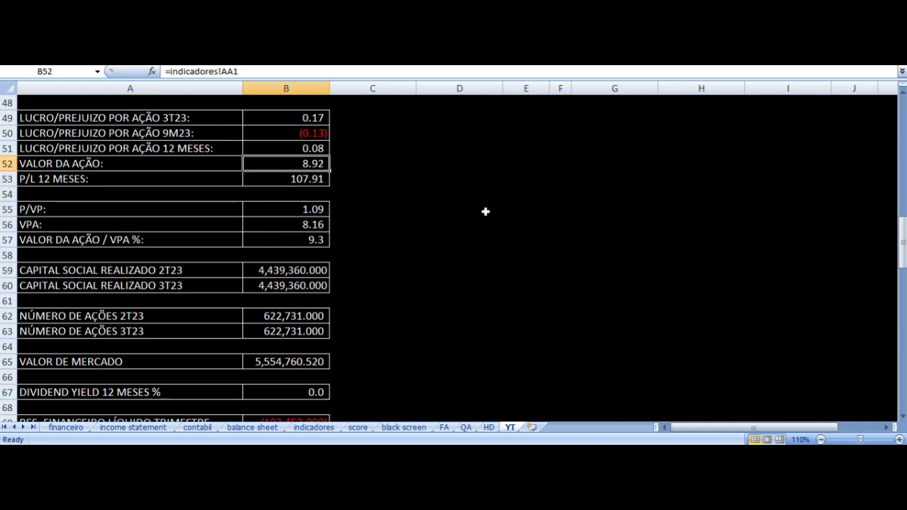
{"action": "key", "text": "Down"}
{"action": "key", "text": "Down"}
{"action": "key", "text": "Down"}
{"action": "key", "text": "Down"}
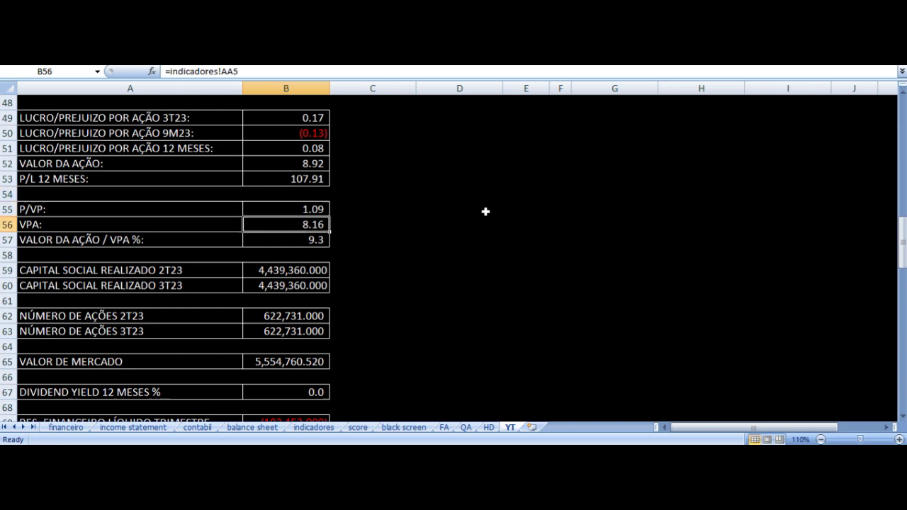
{"action": "key", "text": "Left"}
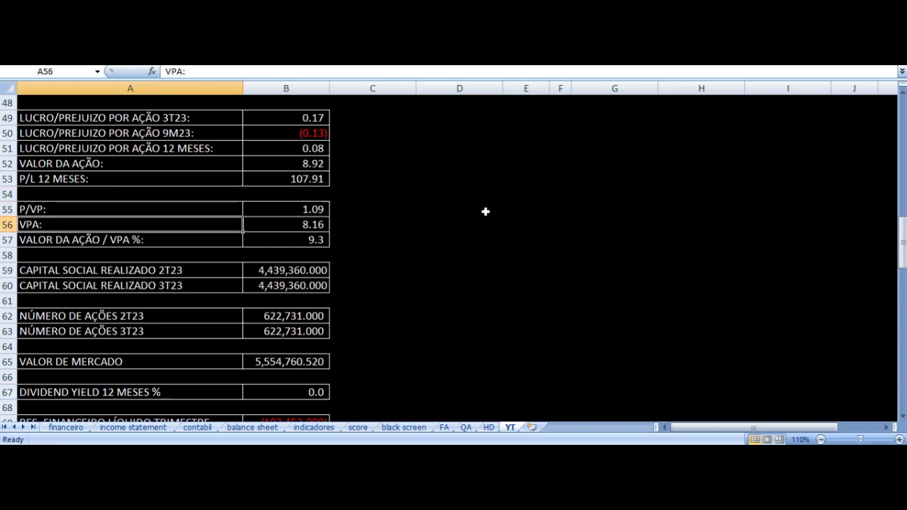
{"action": "key", "text": "Right"}
{"action": "key", "text": "Up"}
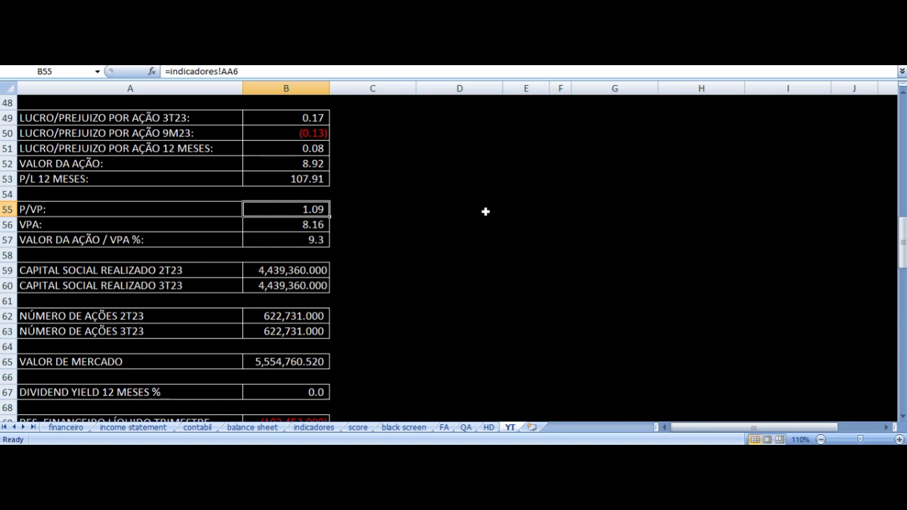
- Examine the percentage relation between share price and VPA alongside the P/VP ratio
{"action": "key", "text": "Down"}
{"action": "key", "text": "Down"}
{"action": "key", "text": "Down"}
{"action": "key", "text": "Up"}
{"action": "key", "text": "Up"}
{"action": "key", "text": "Up"}
{"action": "key", "text": "Up"}
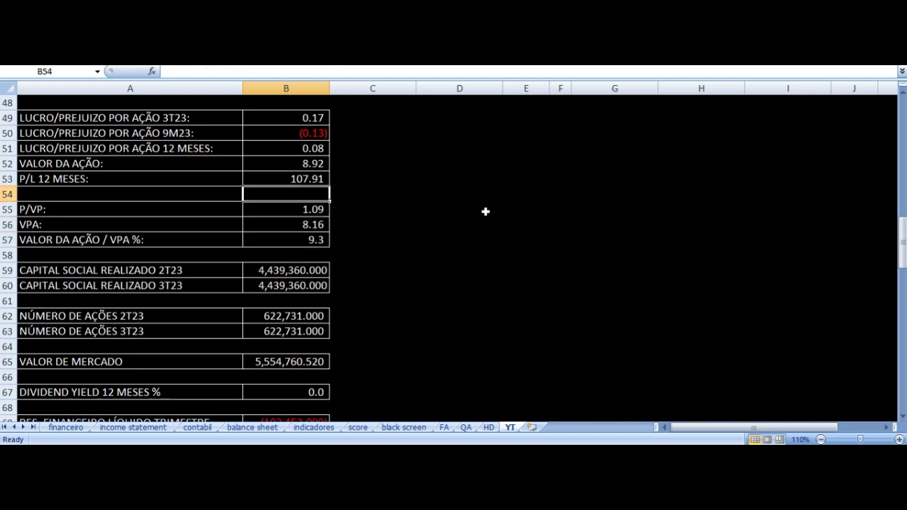
{"action": "key", "text": "Down"}
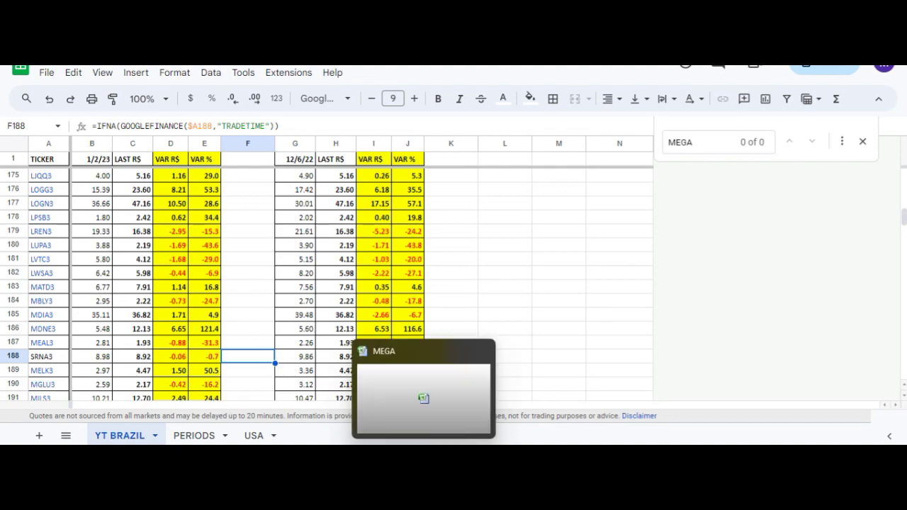
- Switch from Google Sheets back to the MEGA workbook in Excel and check the VPA cell
{"action": "left_click", "coordinate": [423, 454]}
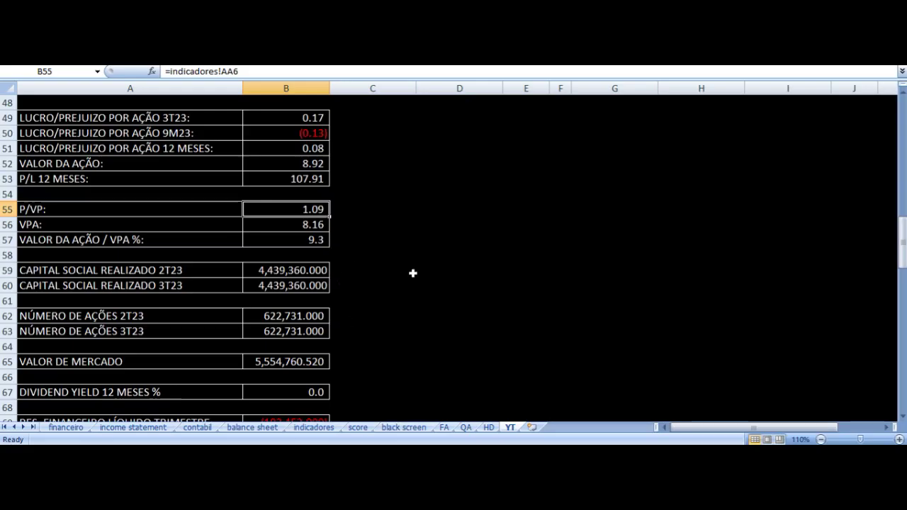
{"action": "key", "text": "Down"}
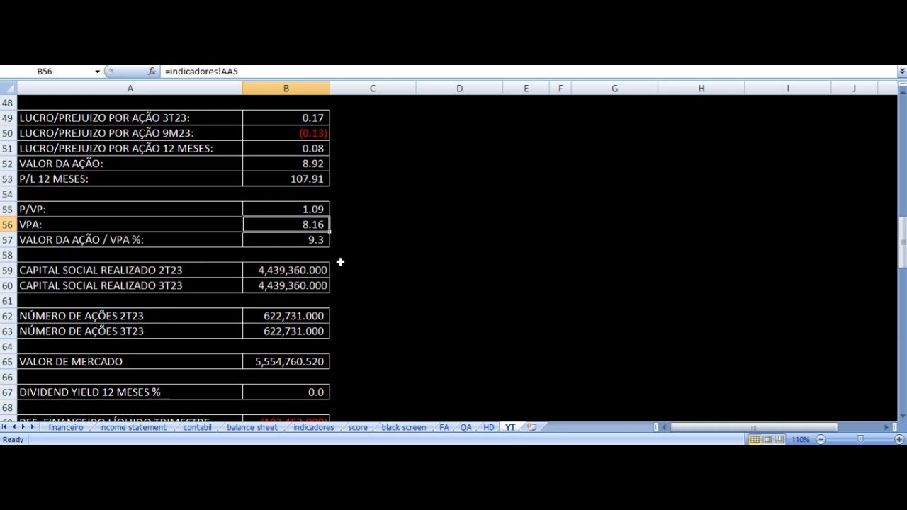
- Compare the paid-in share capital of 2T23 with that of 3T23
{"action": "left_click", "coordinate": [291, 270]}
{"action": "scroll", "coordinate": [467, 226], "scroll_direction": "down", "scroll_amount": 2}
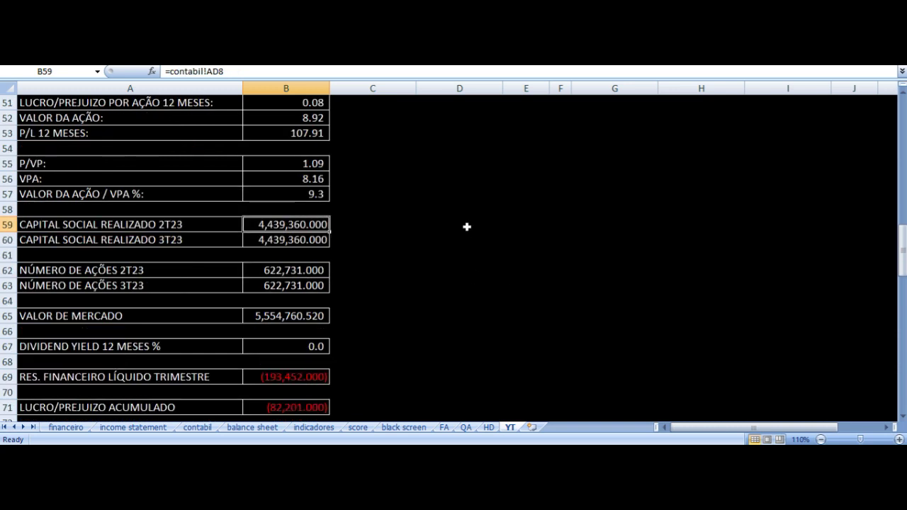
{"action": "key", "text": "Left"}
{"action": "key", "text": "Down"}
{"action": "key", "text": "Right"}
- Compare the number of shares in 2T23 and 3T23 and examine the market value
{"action": "key", "text": "Down"}
{"action": "key", "text": "Down"}
{"action": "key", "text": "Down"}
{"action": "key", "text": "Up"}
{"action": "key", "text": "Left"}
{"action": "key", "text": "Down"}
{"action": "key", "text": "Down"}
{"action": "key", "text": "Down"}
{"action": "key", "text": "Right"}
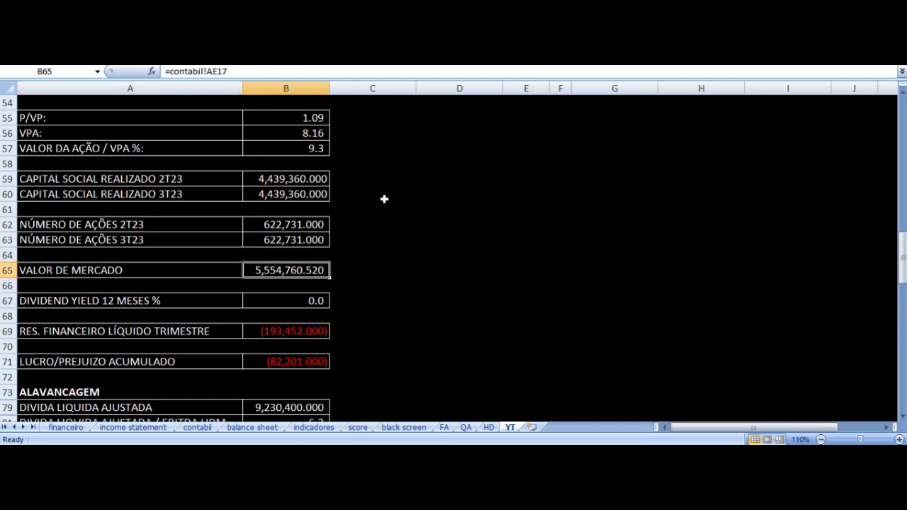
- Examine the 12-month dividend yield and the quarter's net financial result
{"action": "scroll", "coordinate": [384, 199], "scroll_direction": "down", "scroll_amount": 2}
{"action": "left_click", "coordinate": [309, 210]}
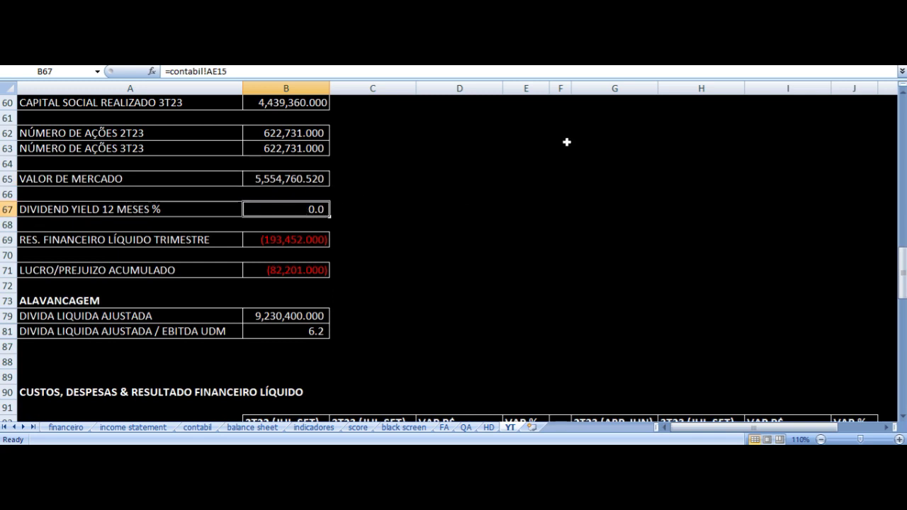
{"action": "key", "text": "Down"}
{"action": "key", "text": "Left"}
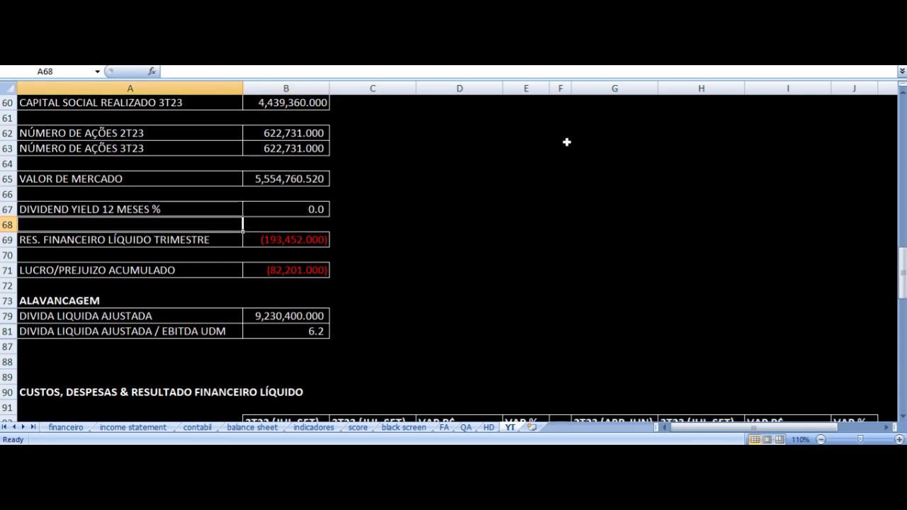
{"action": "key", "text": "Down"}
{"action": "key", "text": "Right"}
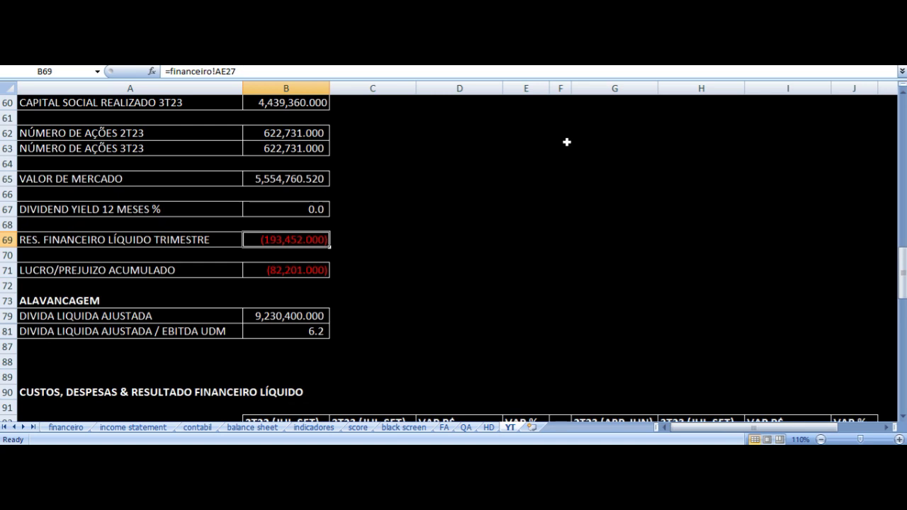
- Examine the accumulated profit or loss and the leverage ratio of adjusted net debt to EBITDA UDM
{"action": "left_click", "coordinate": [156, 268]}
{"action": "key", "text": "Right"}
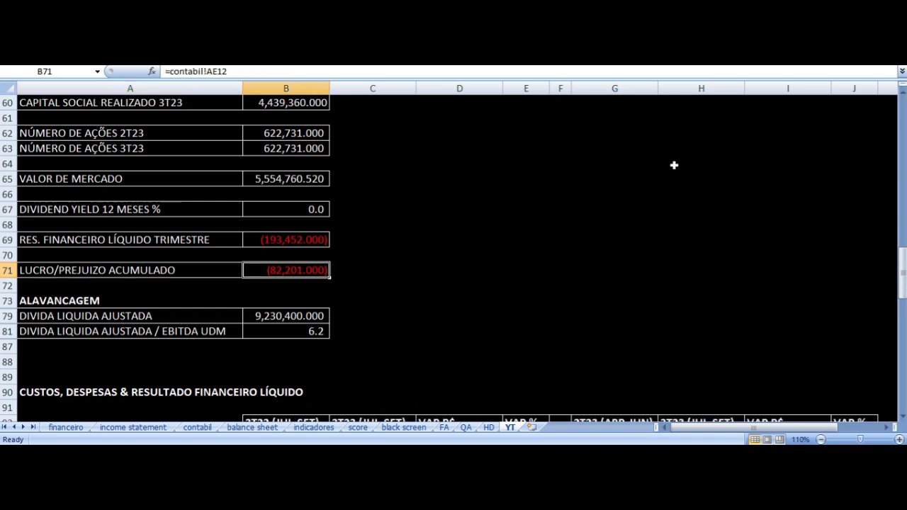
{"action": "scroll", "coordinate": [443, 229], "scroll_direction": "down", "scroll_amount": 2}
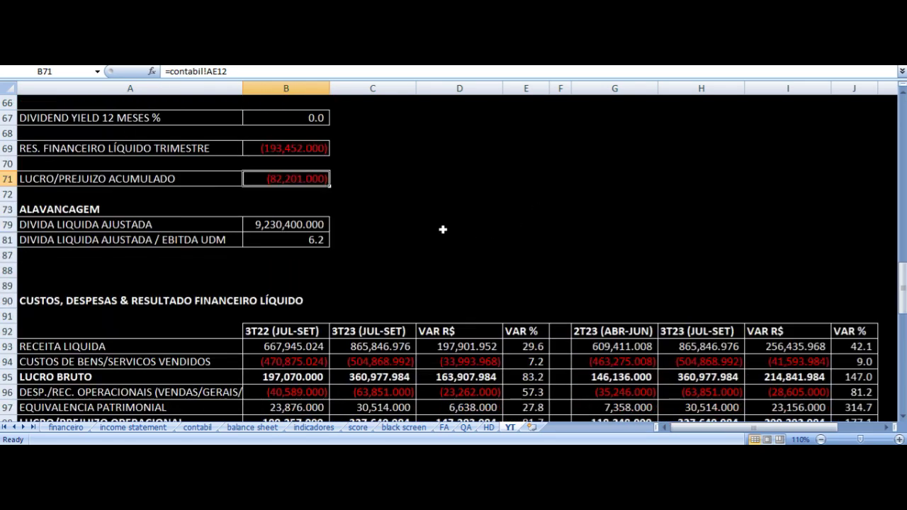
{"action": "left_click", "coordinate": [293, 238]}
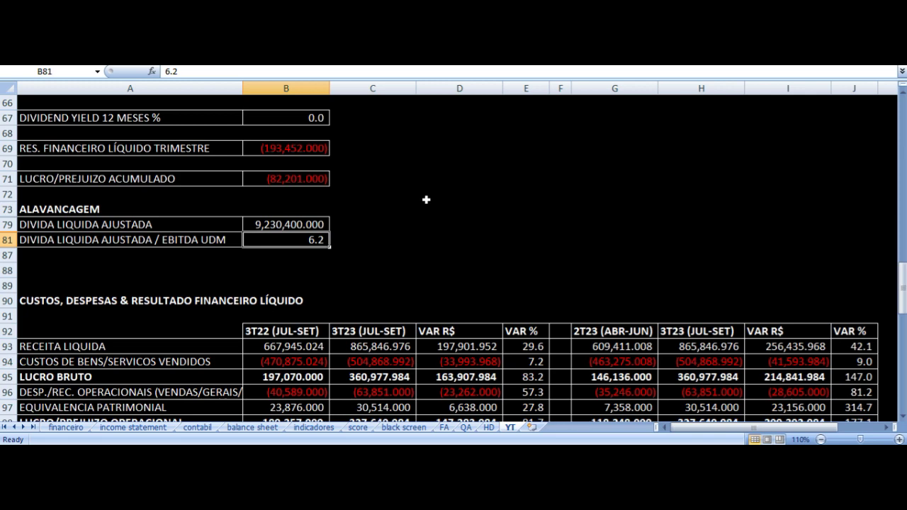
- Compare the net financial result of 3T22 with 3T23 in the costs and expenses table and return to the leverage indicators
{"action": "scroll", "coordinate": [374, 206], "scroll_direction": "down", "scroll_amount": 4}
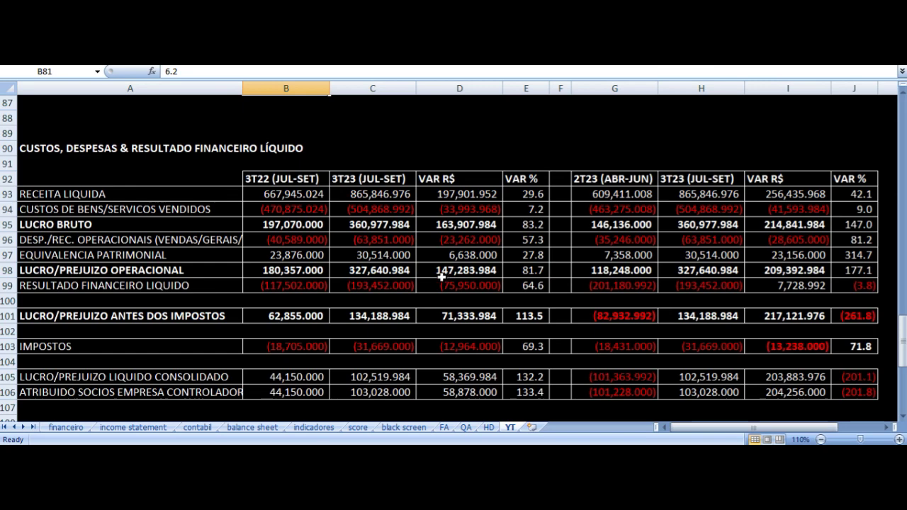
{"action": "left_click", "coordinate": [365, 284]}
{"action": "left_click", "coordinate": [313, 289]}
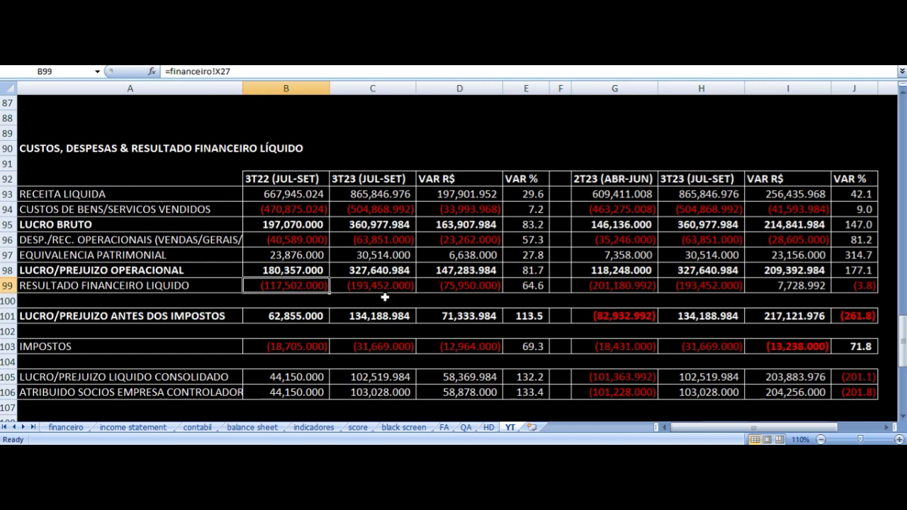
{"action": "left_click", "coordinate": [382, 285]}
{"action": "scroll", "coordinate": [377, 284], "scroll_direction": "up", "scroll_amount": 3}
{"action": "scroll", "coordinate": [377, 285], "scroll_direction": "up", "scroll_amount": 2}
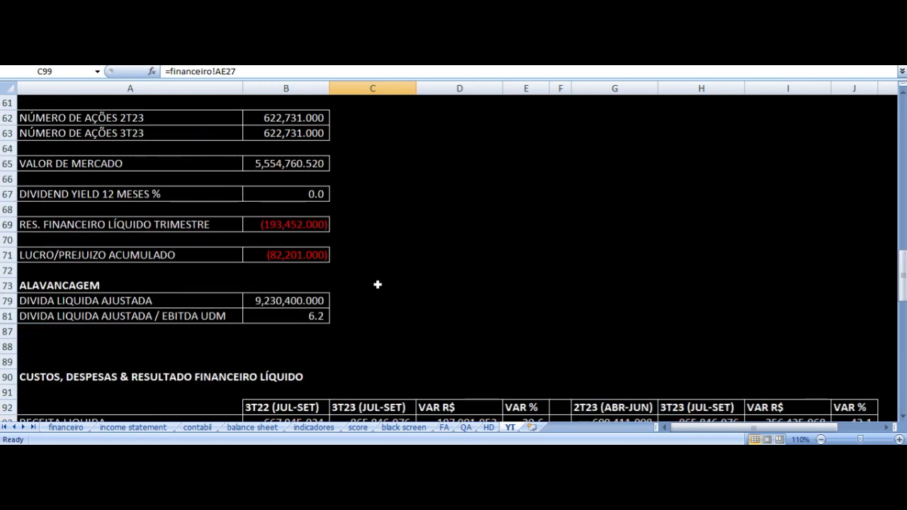